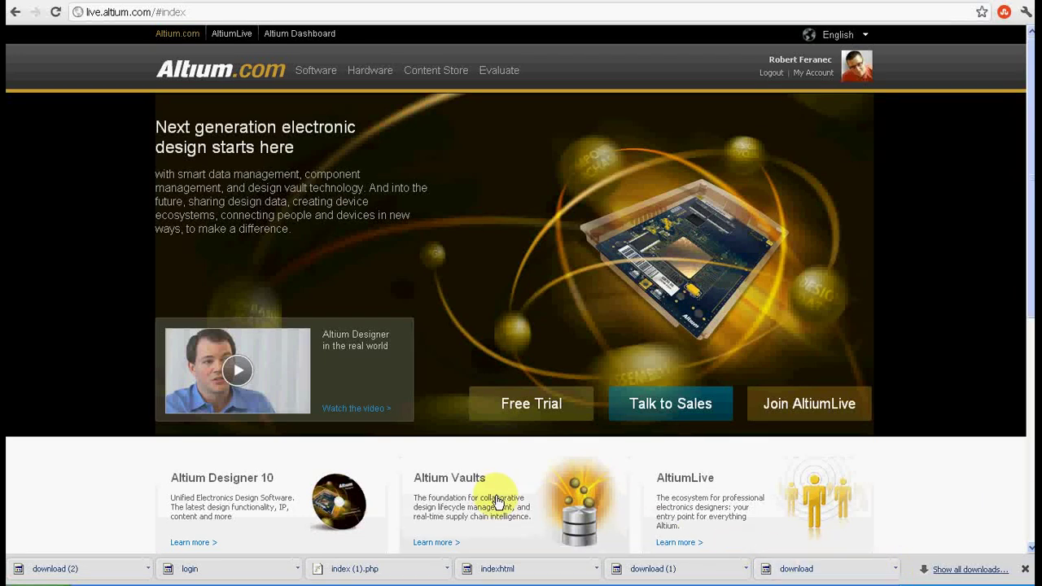
# Open the Altium Vaults page from the live.altium.com product grid
pyautogui.click(448, 480)
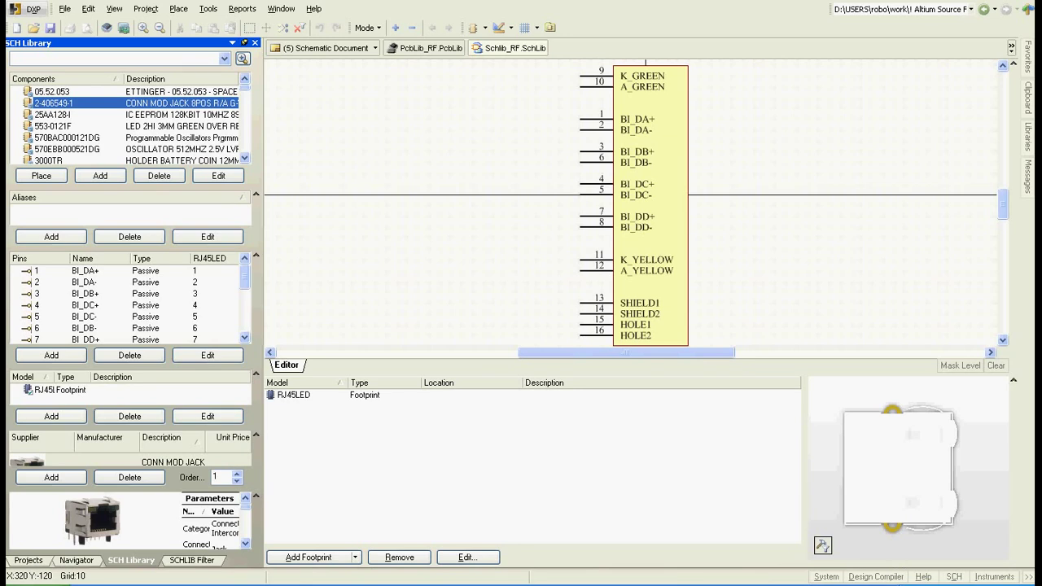
# Open the Satellite Vault explorer and browse the Schematic, PCB and Component Library folders, ending on symbols
pyautogui.click(821, 578)
pyautogui.click(865, 560)
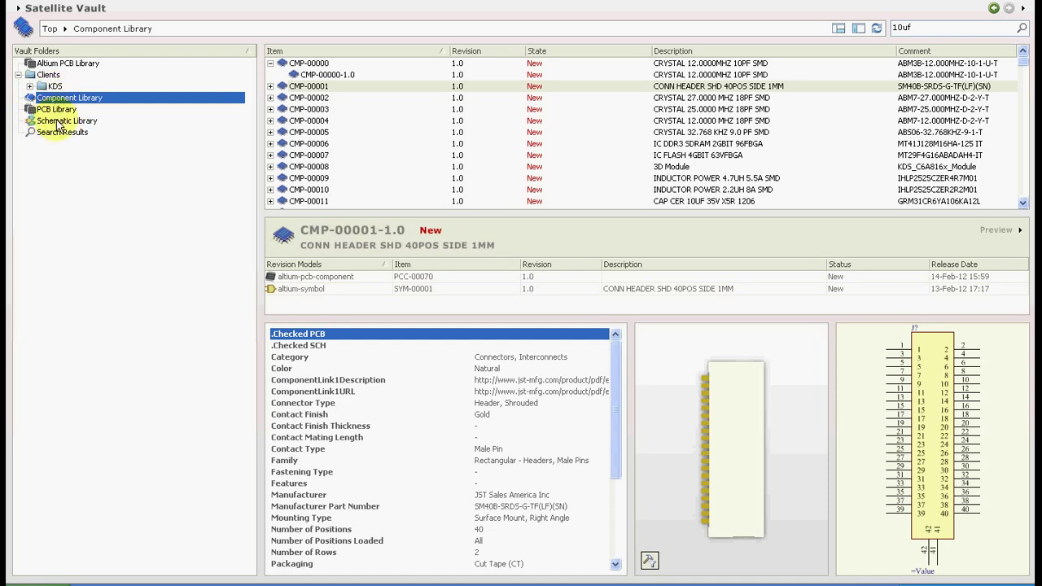
pyautogui.click(59, 121)
pyautogui.click(55, 109)
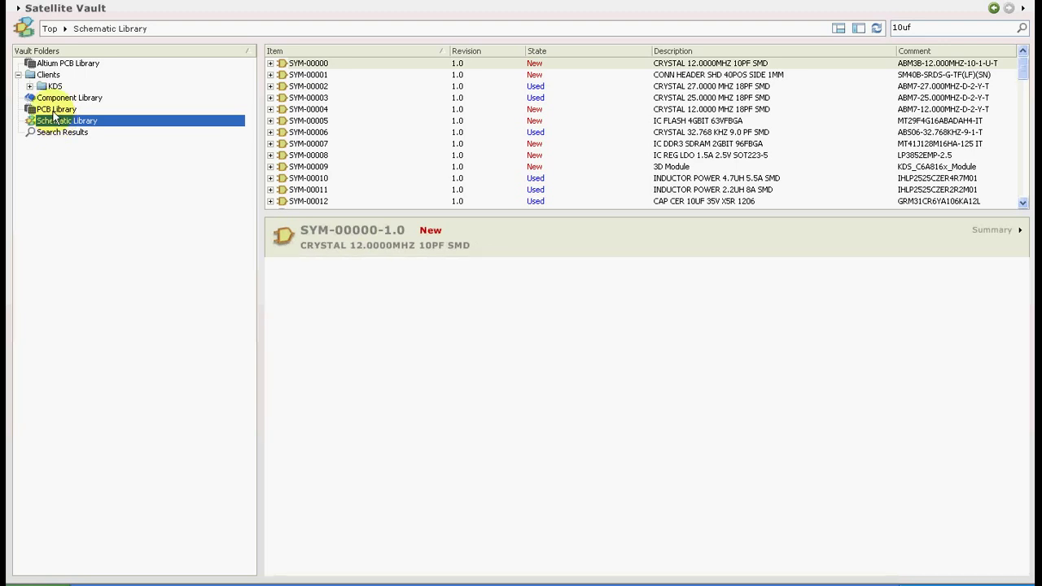
pyautogui.click(68, 97)
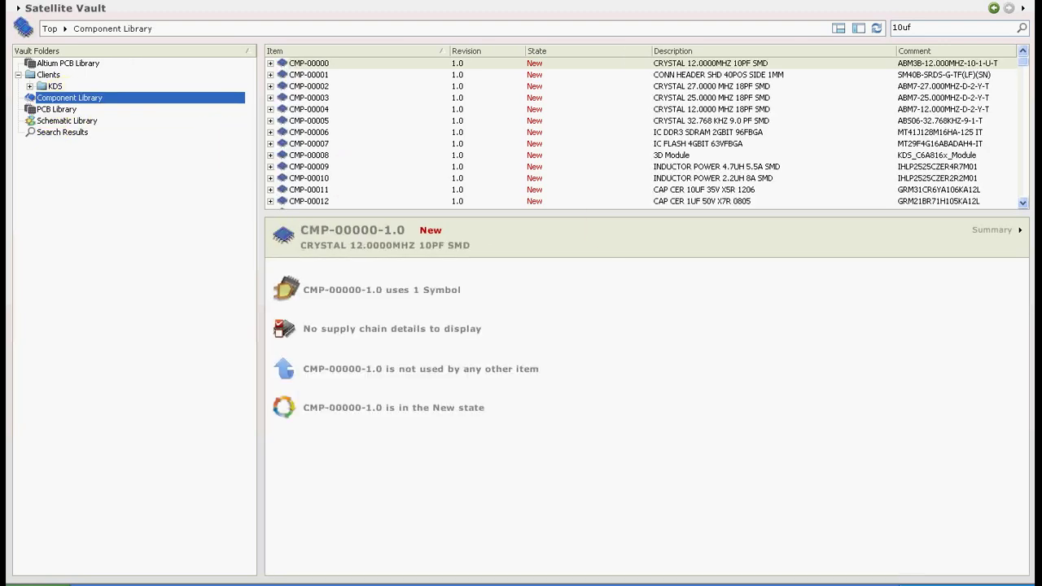
pyautogui.click(67, 120)
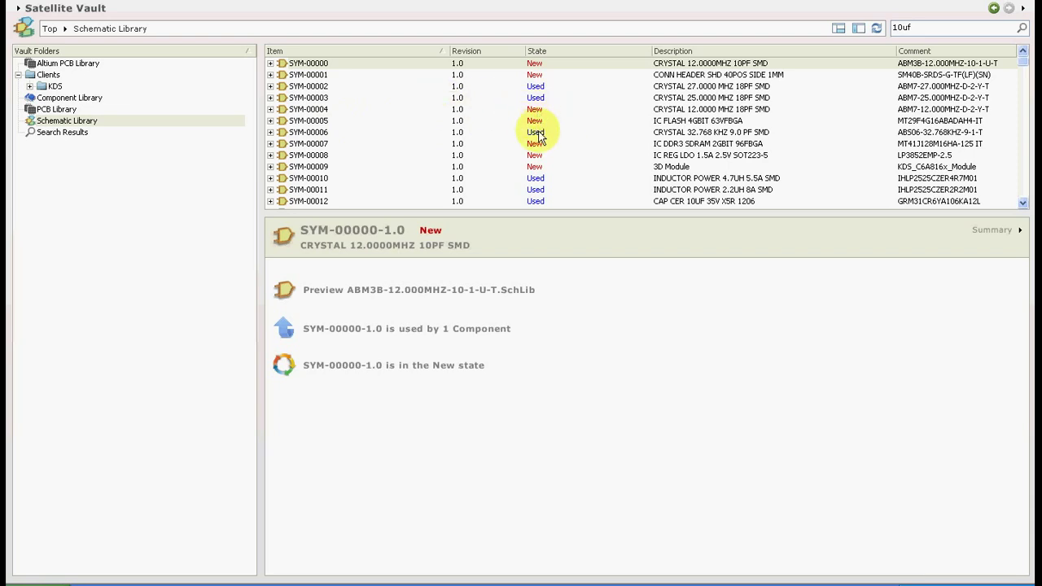
# In the Component Library folder, preview component CMP-00001's parameters, footprint and schematic symbol
pyautogui.click(53, 109)
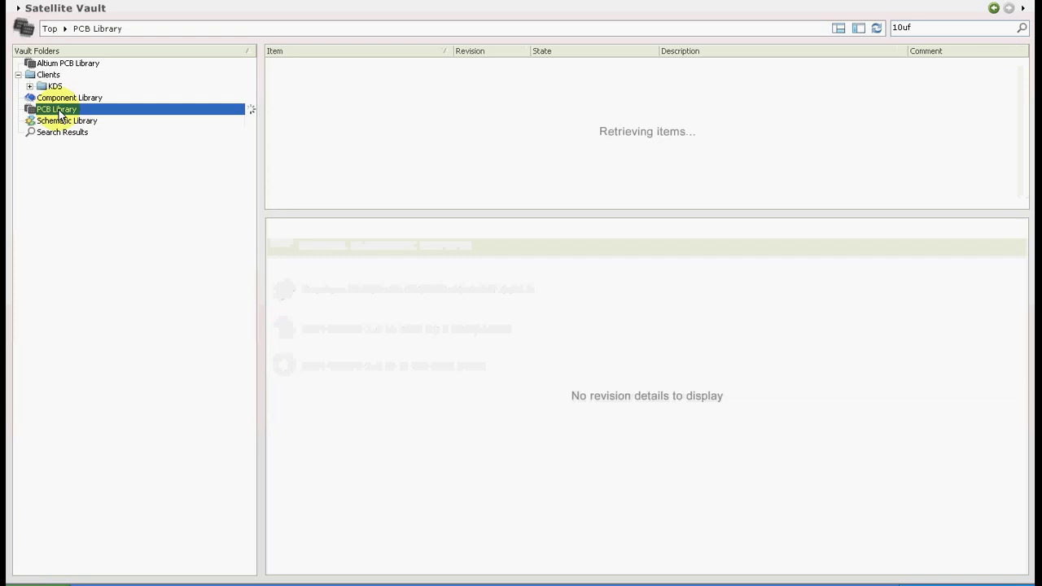
pyautogui.click(69, 97)
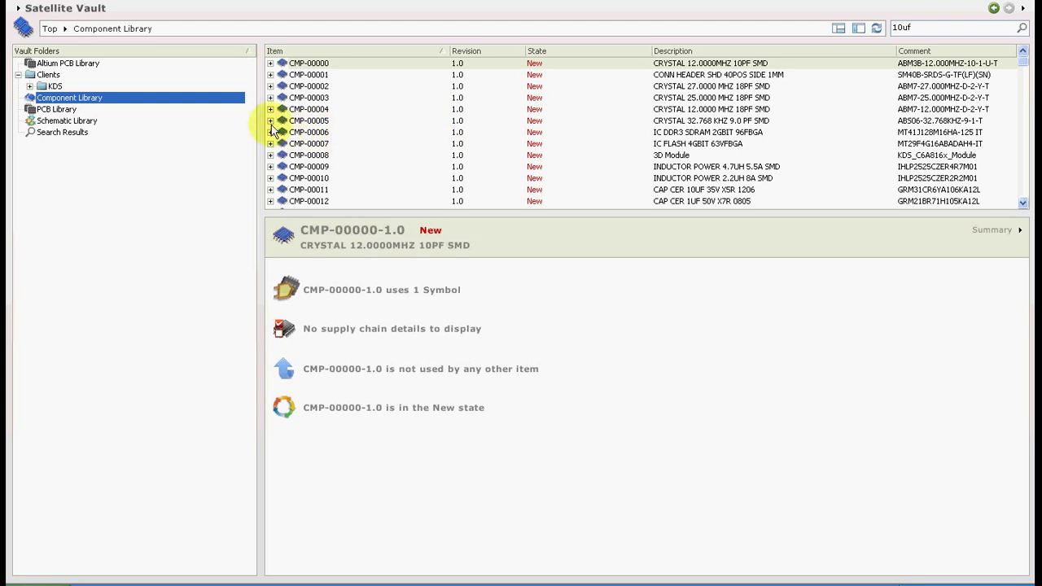
pyautogui.click(1019, 230)
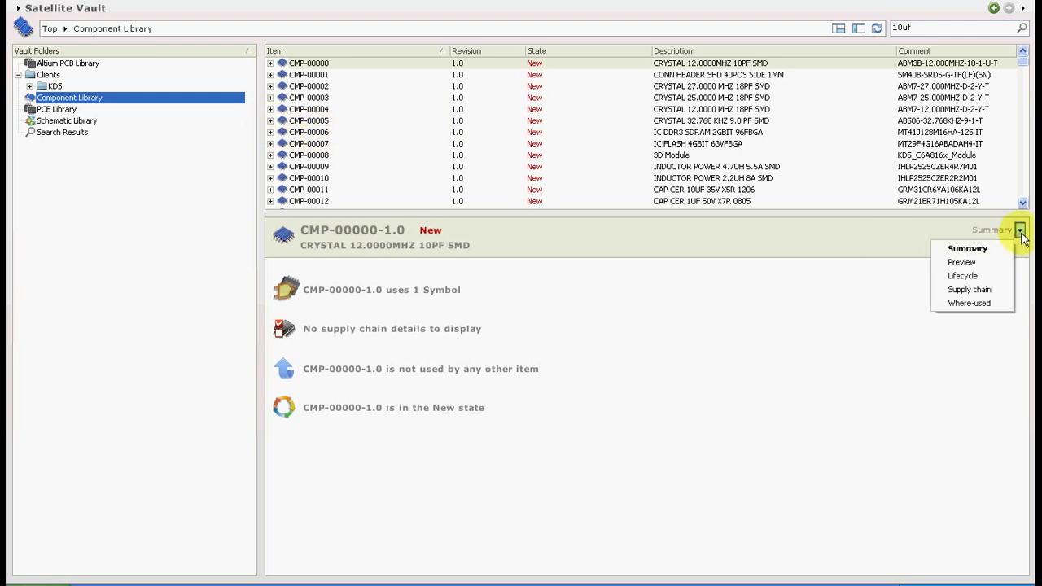
pyautogui.click(993, 262)
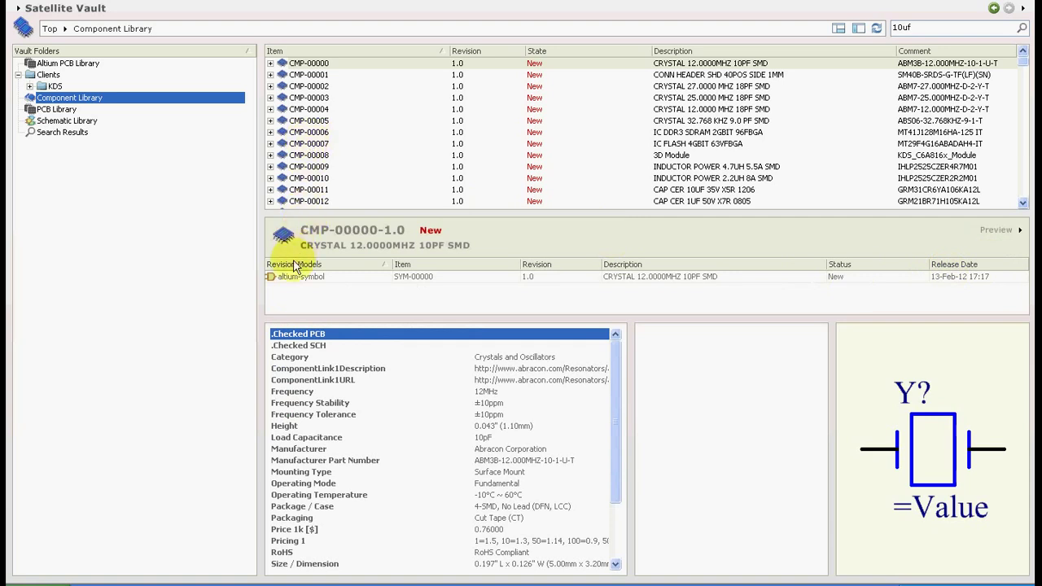
pyautogui.click(308, 75)
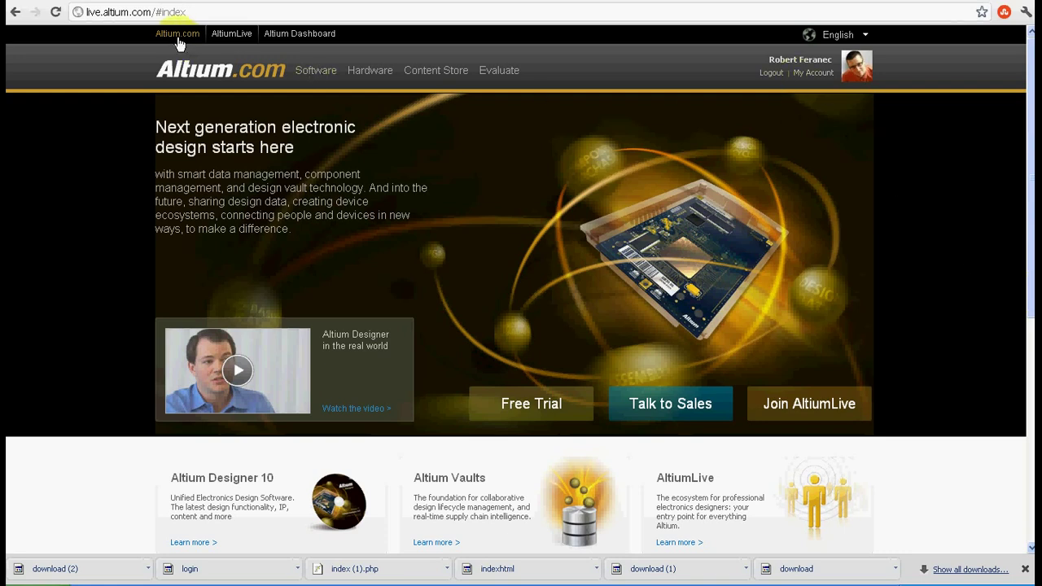
# Scroll the live.altium.com home page and read the Altium Vaults page on satellite vaults
pyautogui.scroll(-2, 385, 255)
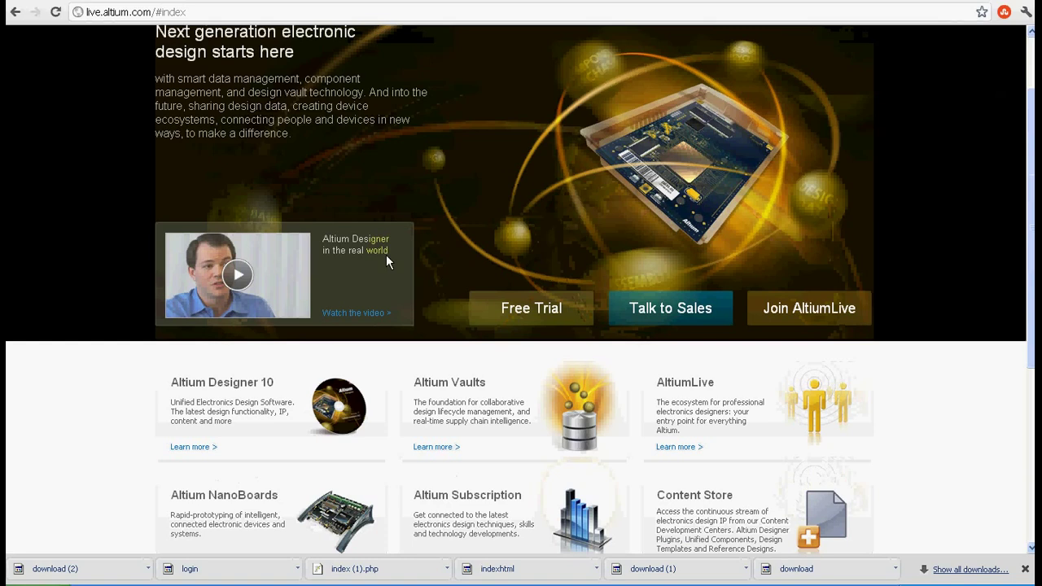
pyautogui.click(438, 289)
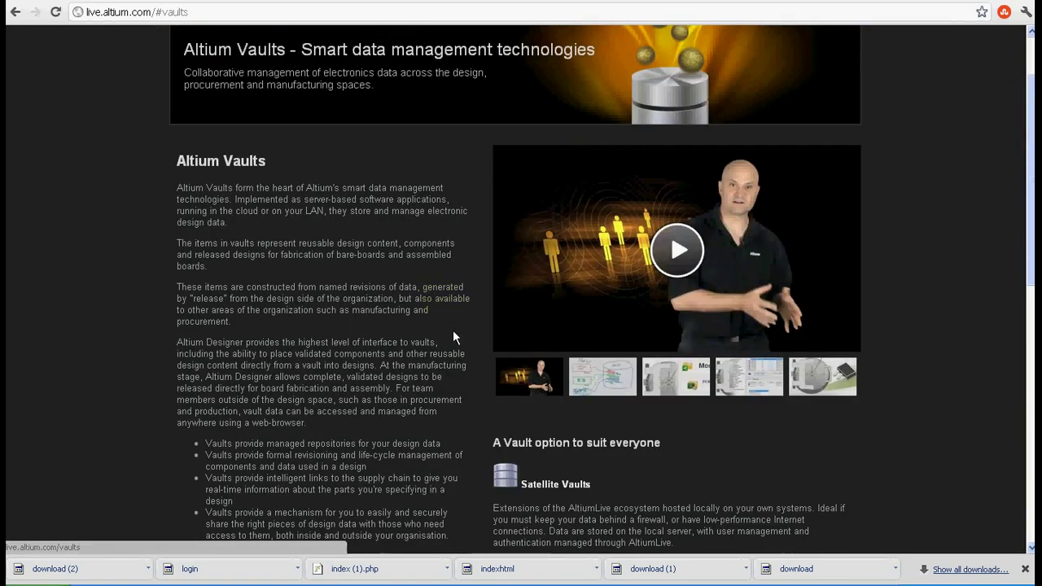
pyautogui.scroll(-2, 364, 313)
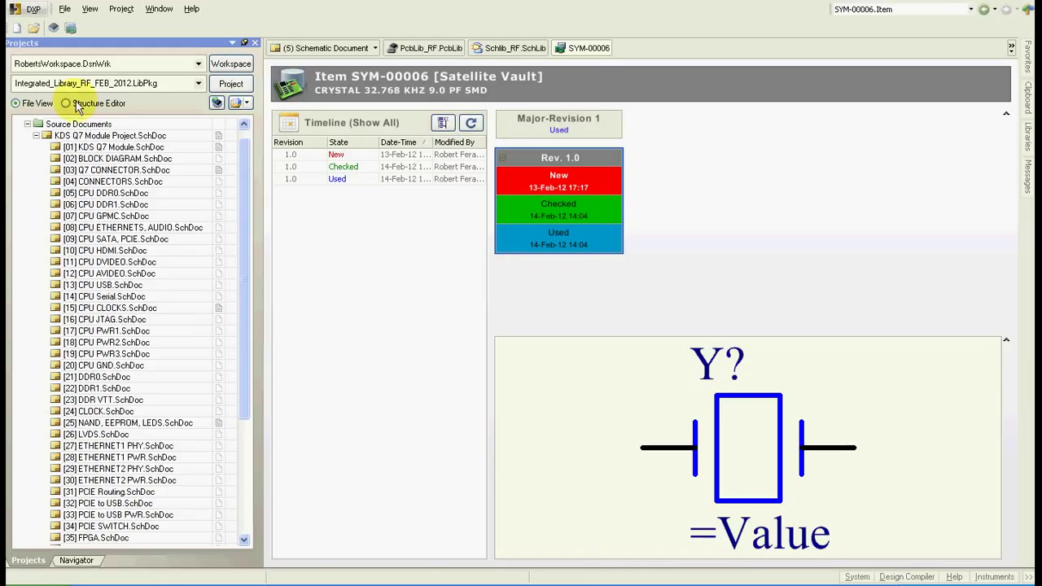
# In Vaults preferences, view the Satellite Vault's Component Revision Scheme
pyautogui.click(32, 11)
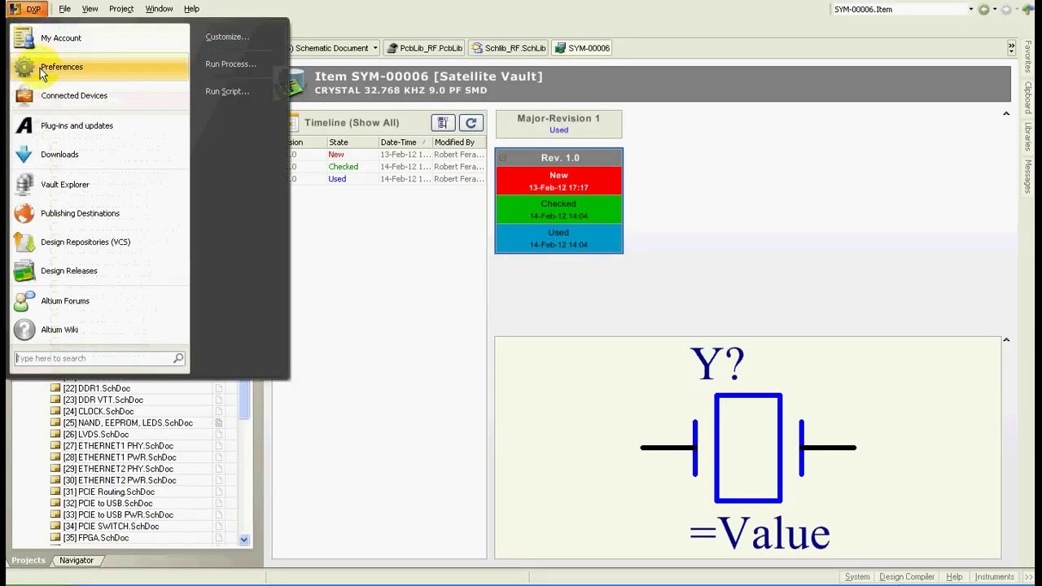
pyautogui.click(45, 65)
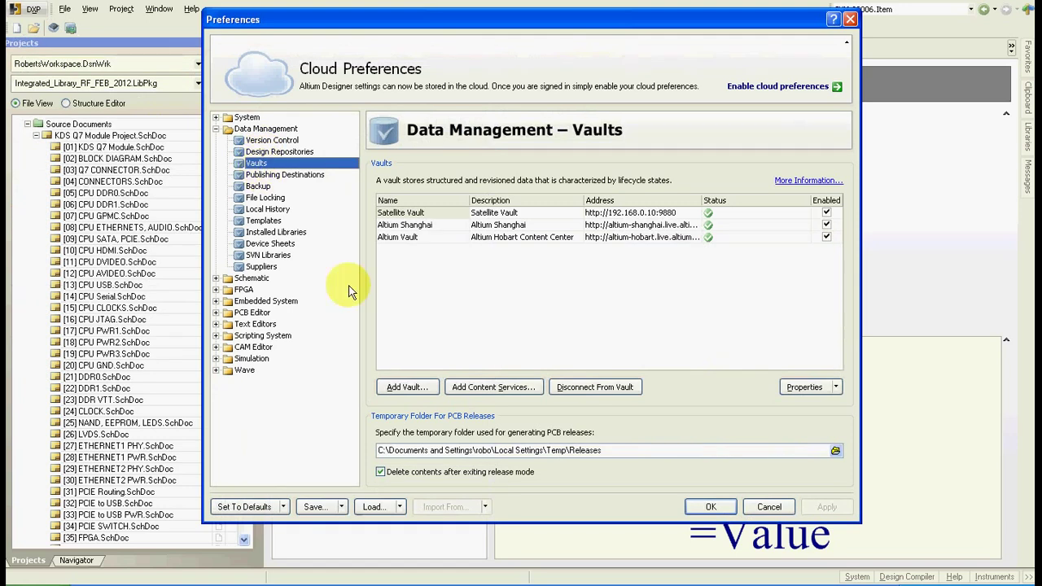
pyautogui.click(405, 387)
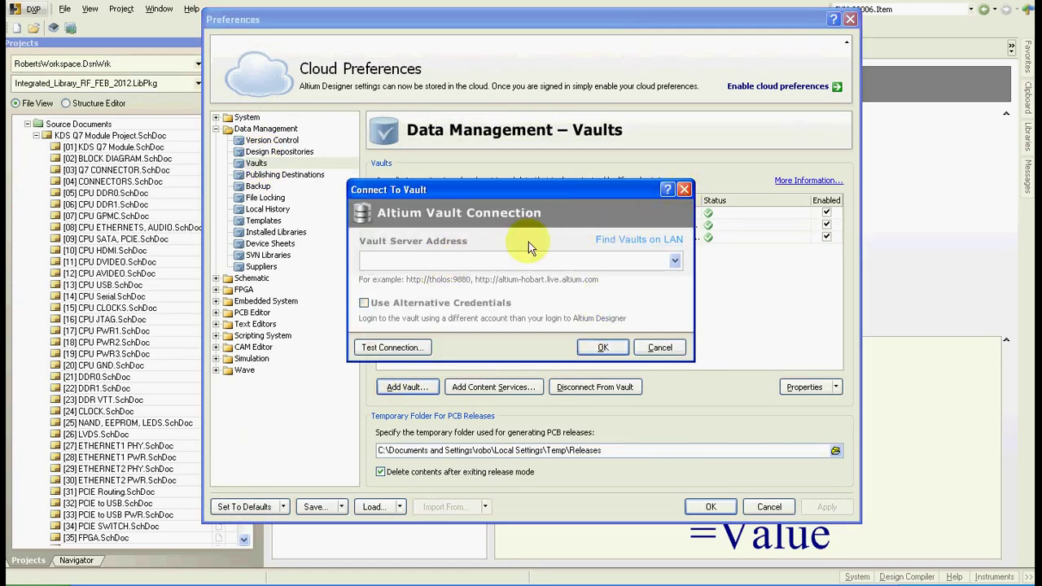
pyautogui.click(684, 192)
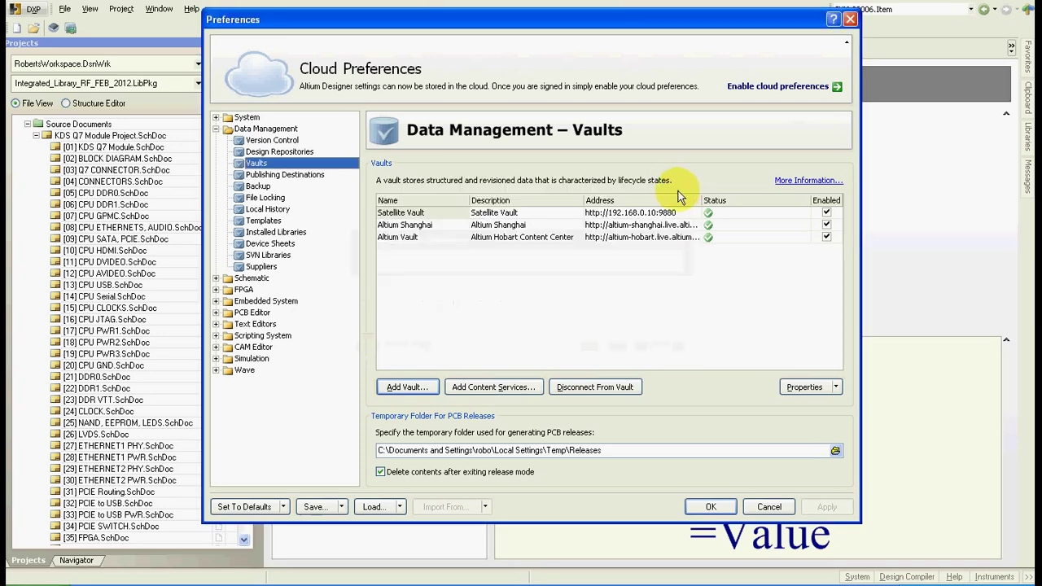
pyautogui.click(411, 212)
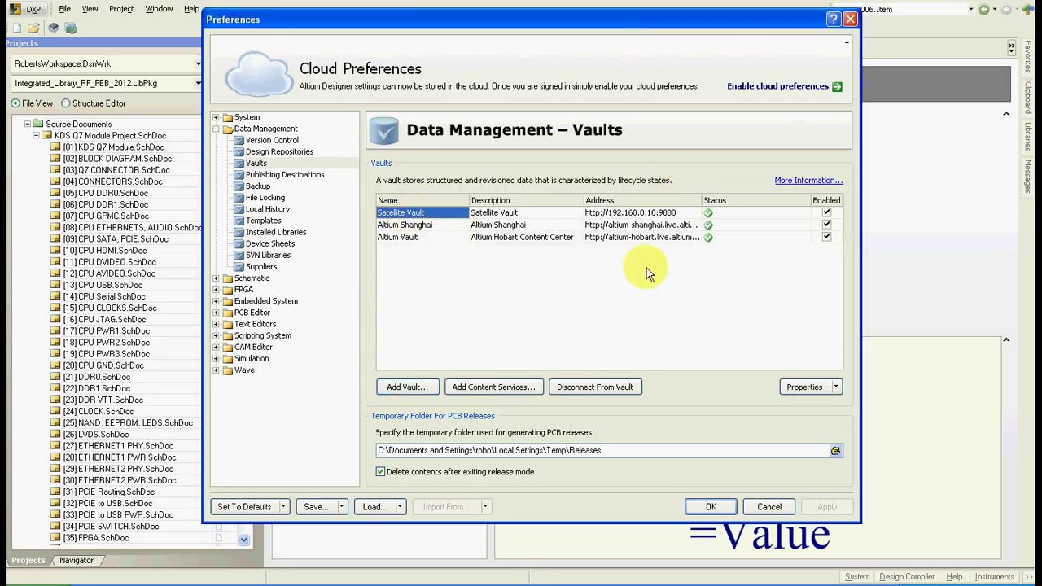
pyautogui.click(835, 386)
pyautogui.click(831, 436)
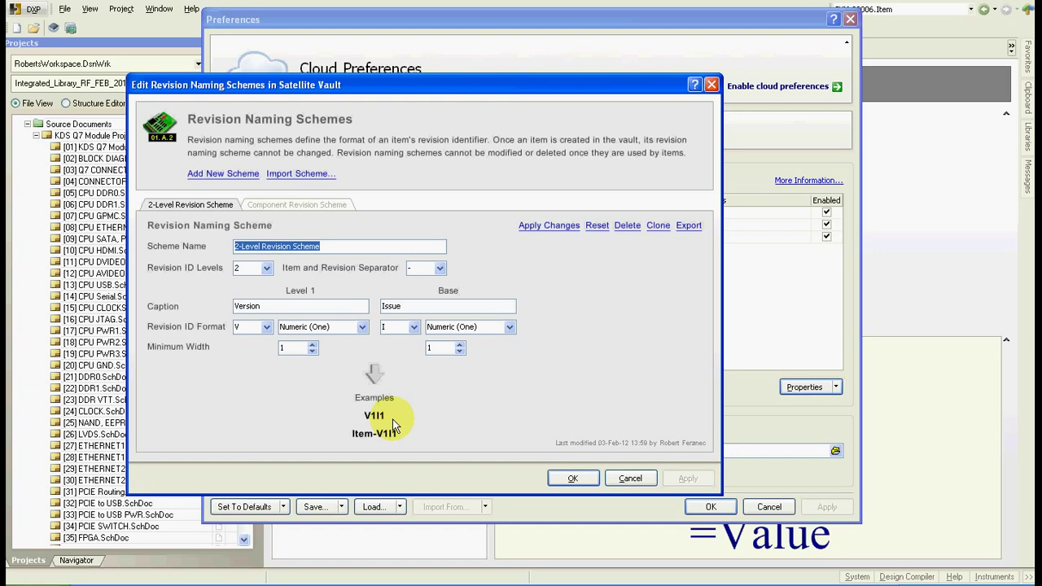
pyautogui.click(335, 205)
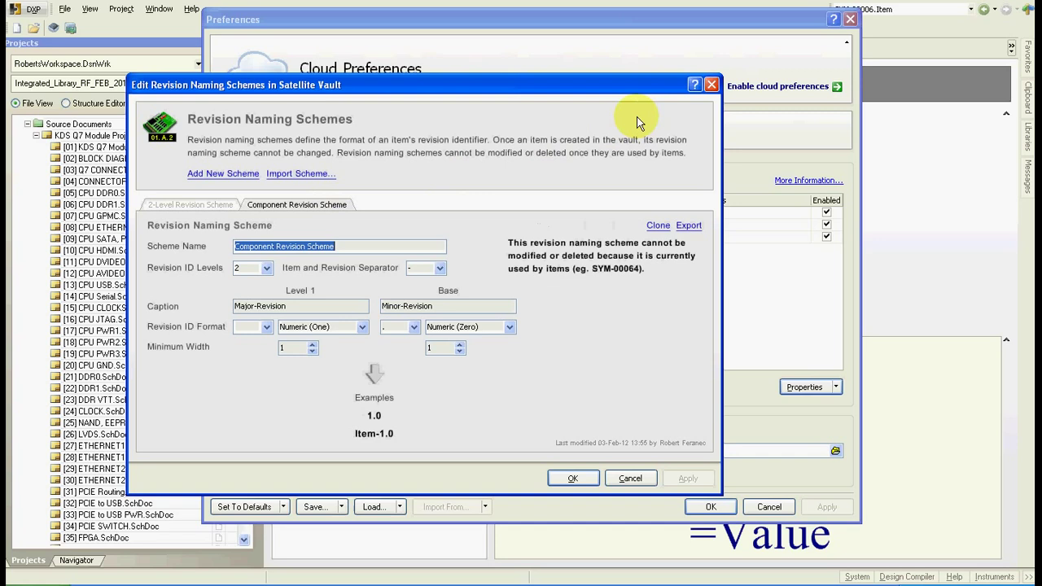
pyautogui.click(710, 84)
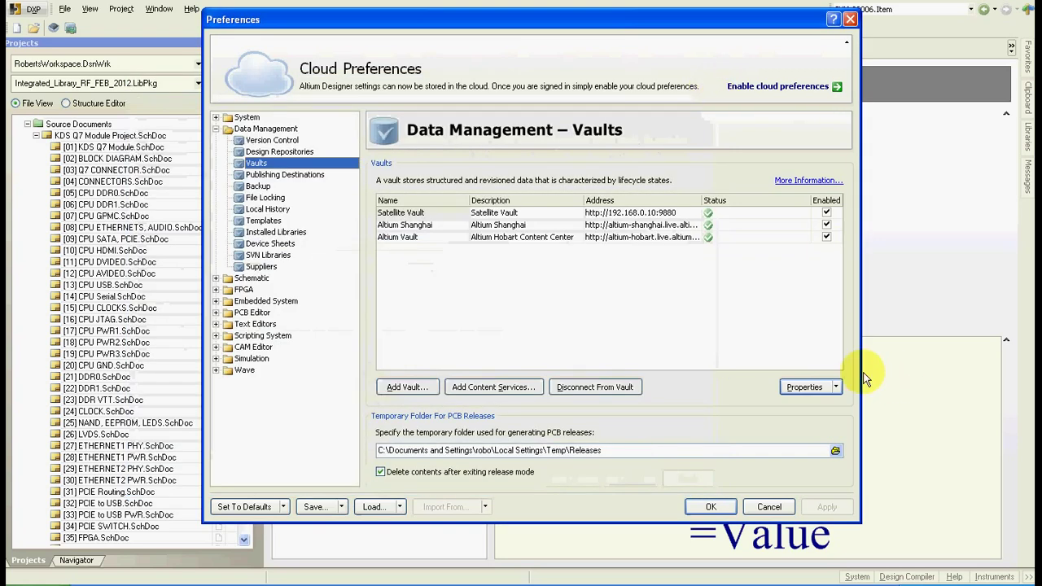
# View the Component Lifecycle - New, Checked, Used definition, then close Preferences
pyautogui.click(835, 386)
pyautogui.click(826, 446)
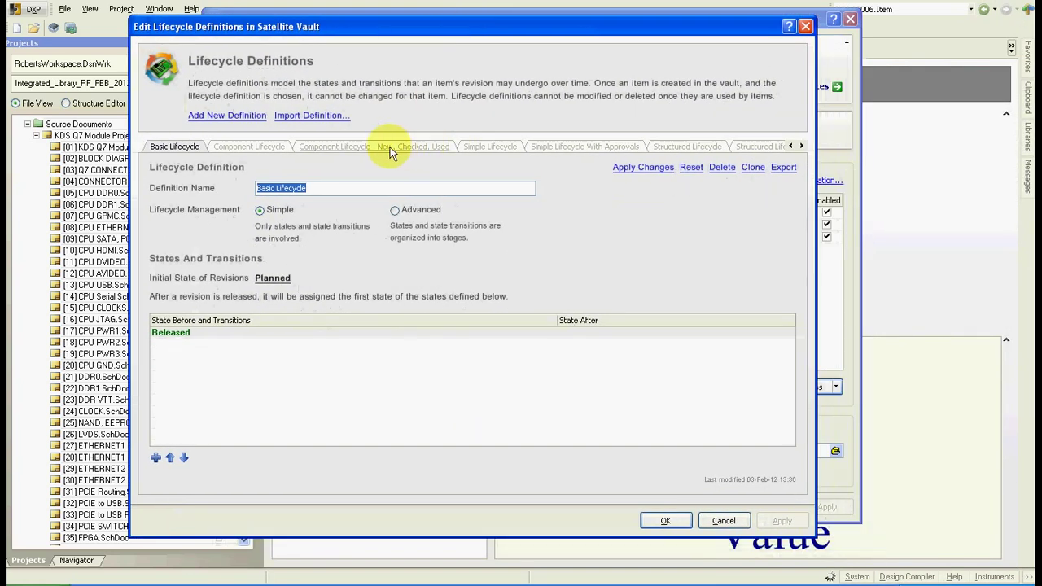
pyautogui.click(387, 146)
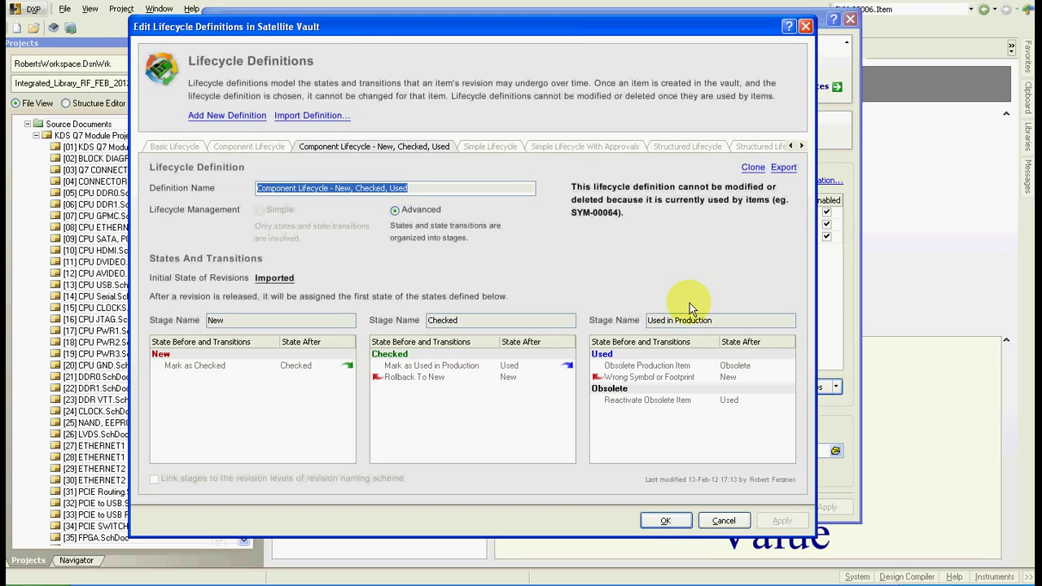
pyautogui.click(805, 26)
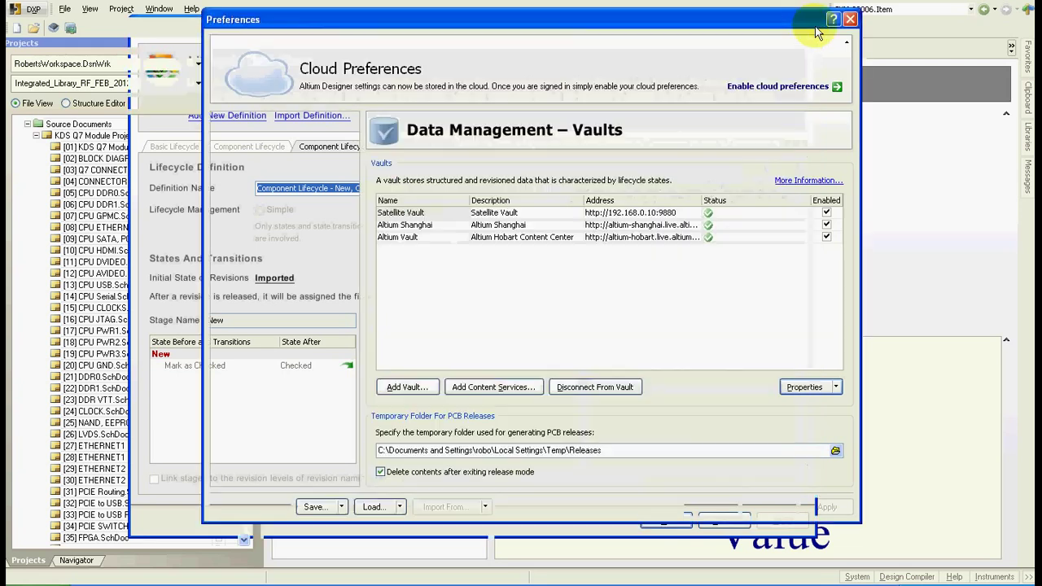
pyautogui.click(849, 19)
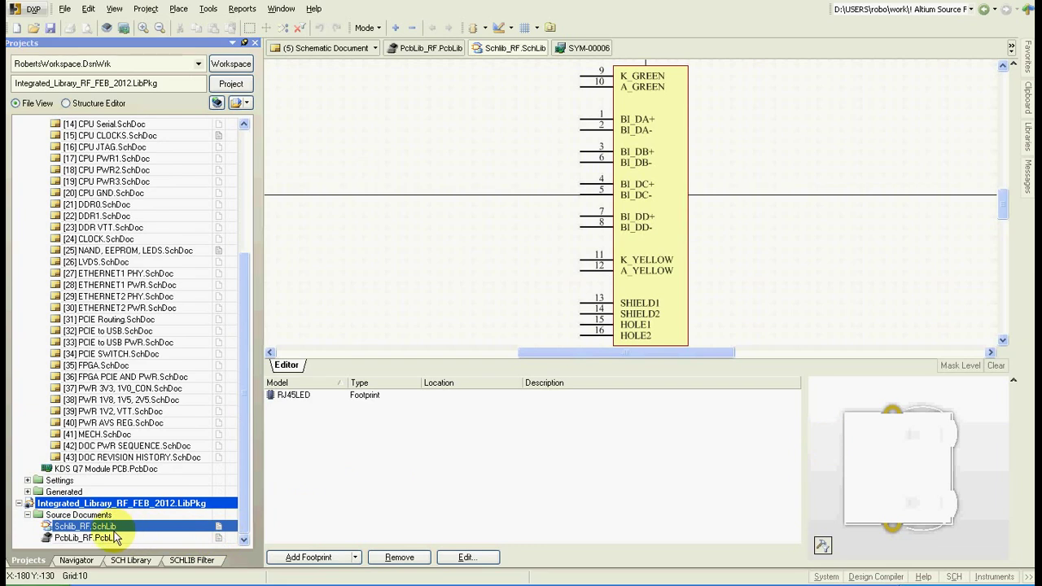
# Link SchLib_RF to Satellite Vault using Component Lifecycle and Component Revision Scheme
pyautogui.click(65, 11)
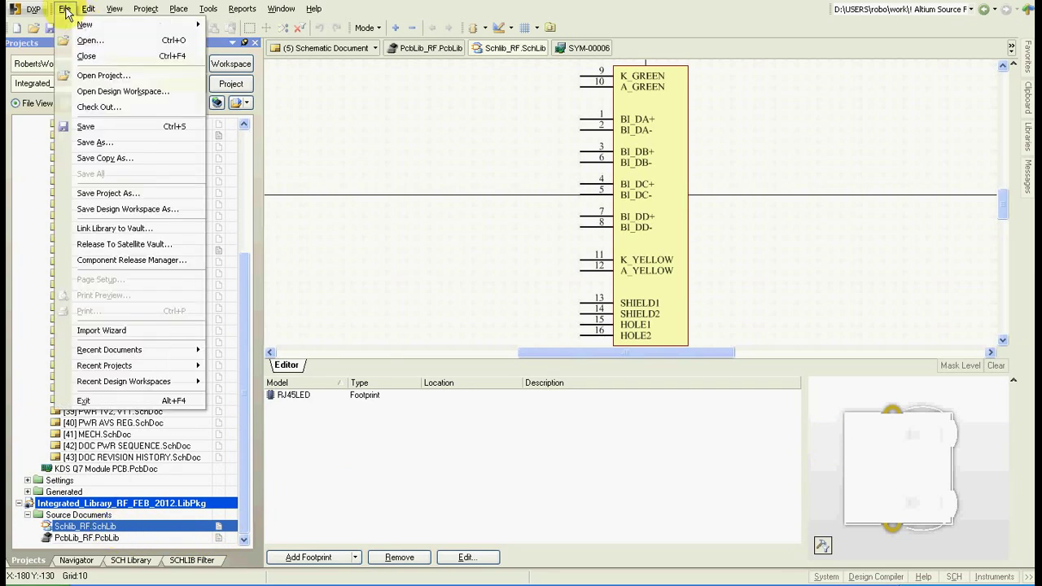
pyautogui.click(84, 230)
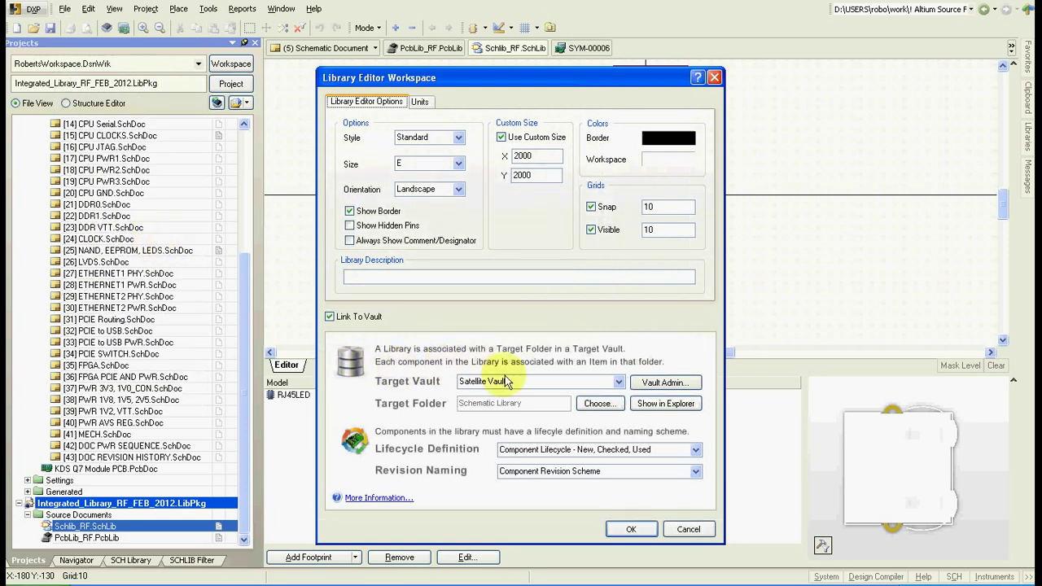
pyautogui.click(663, 382)
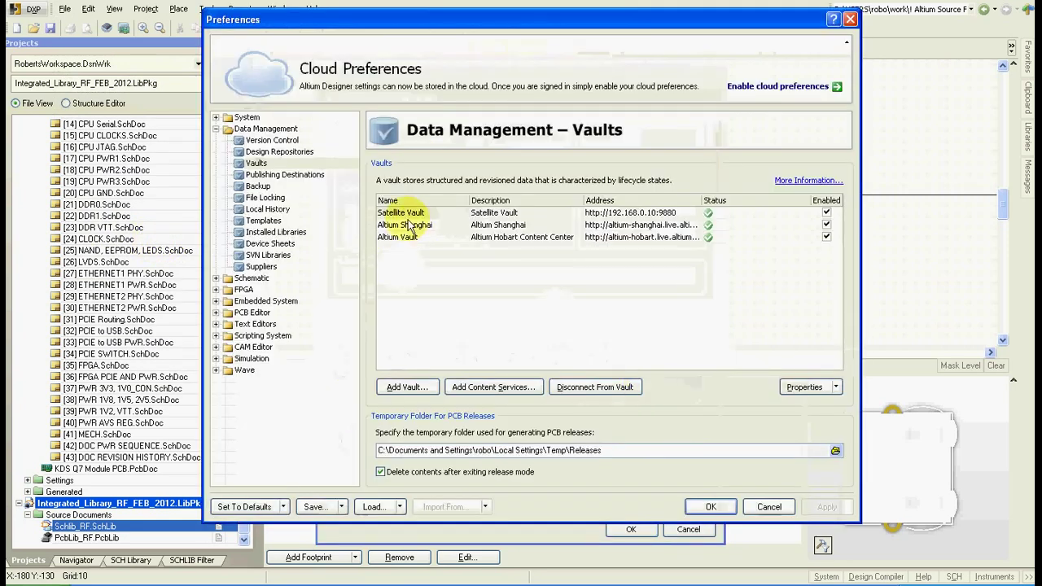
pyautogui.click(848, 19)
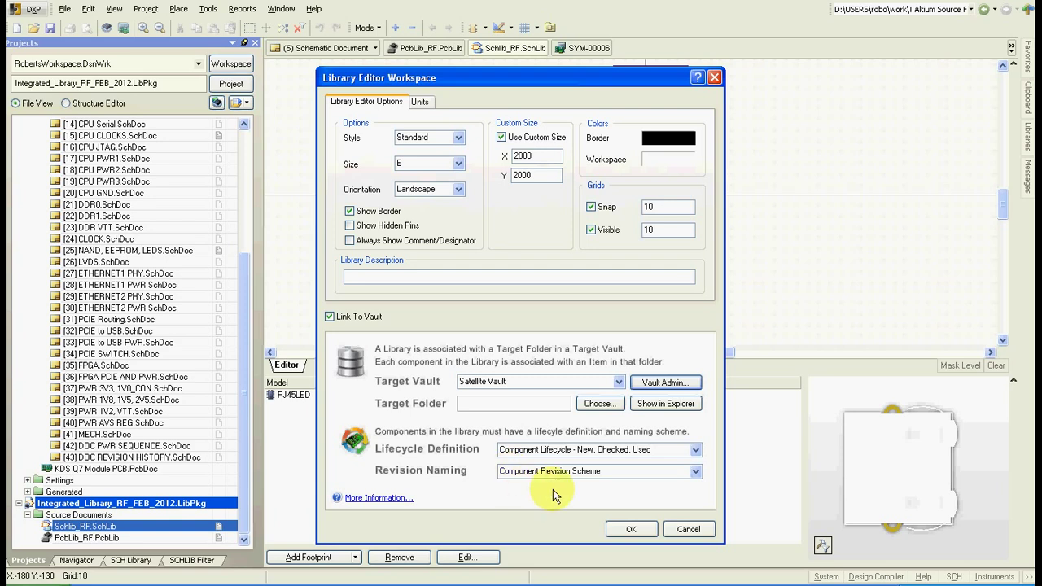
pyautogui.click(622, 530)
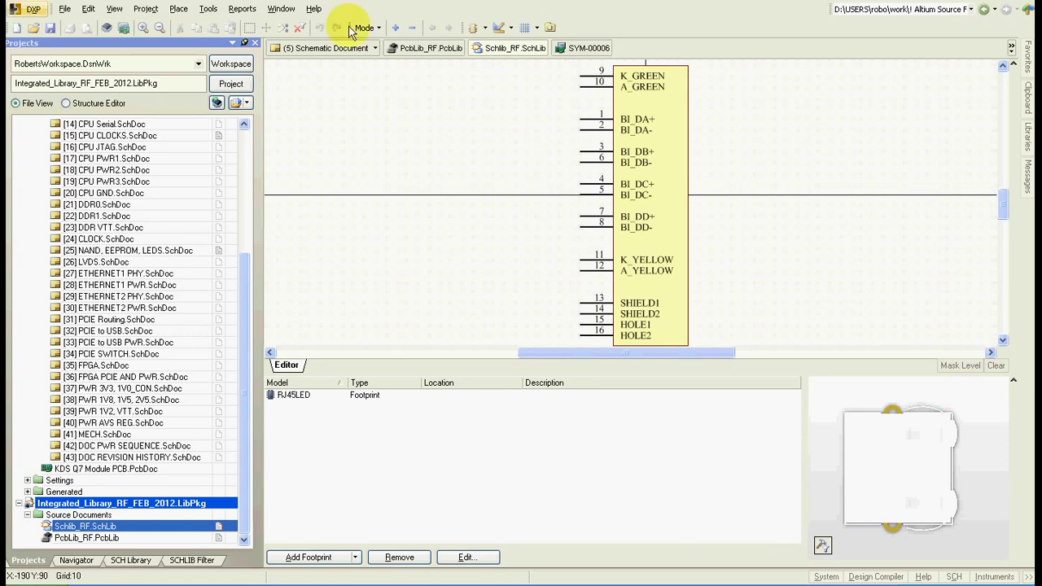
# Analyze the library against Satellite Vault and prepare the first crystal symbol for release
pyautogui.click(64, 9)
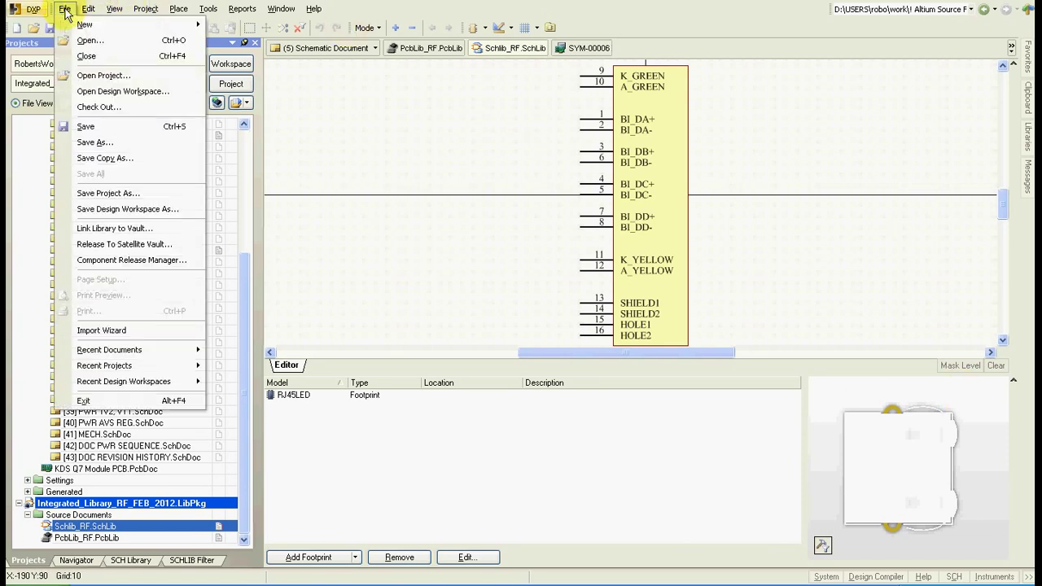
pyautogui.click(110, 245)
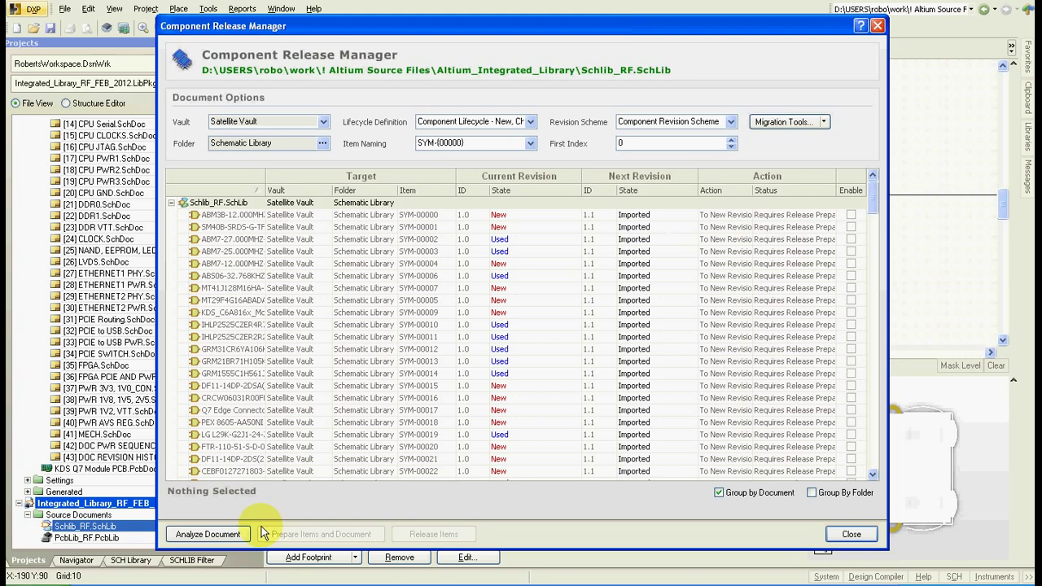
pyautogui.click(209, 534)
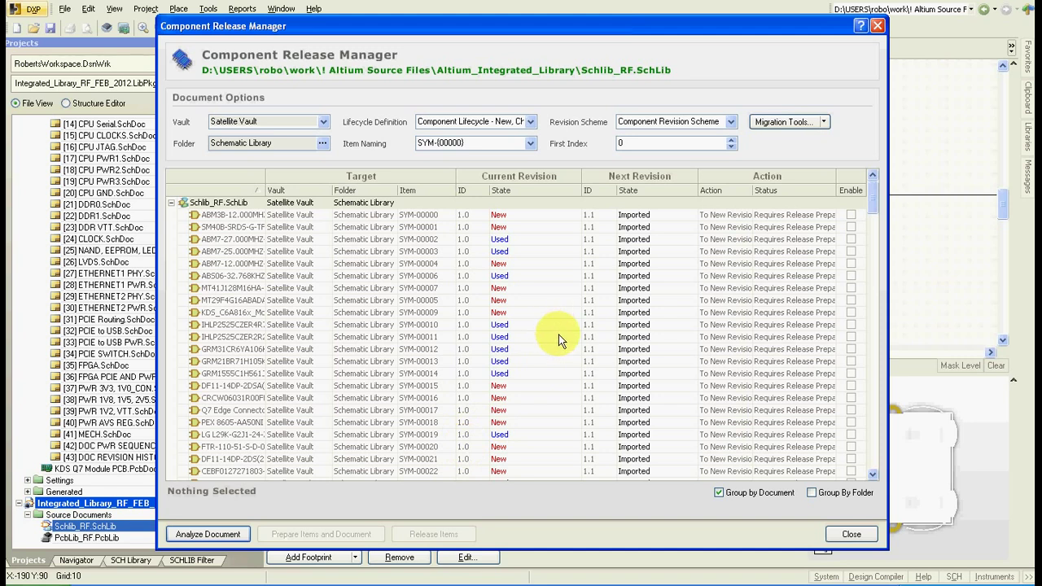
pyautogui.click(236, 215)
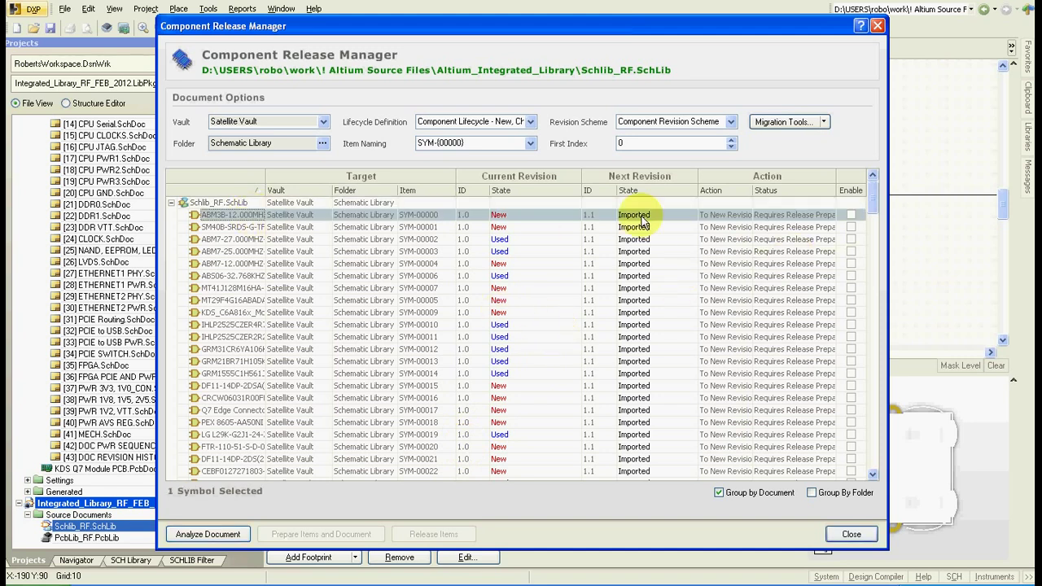
pyautogui.click(852, 215)
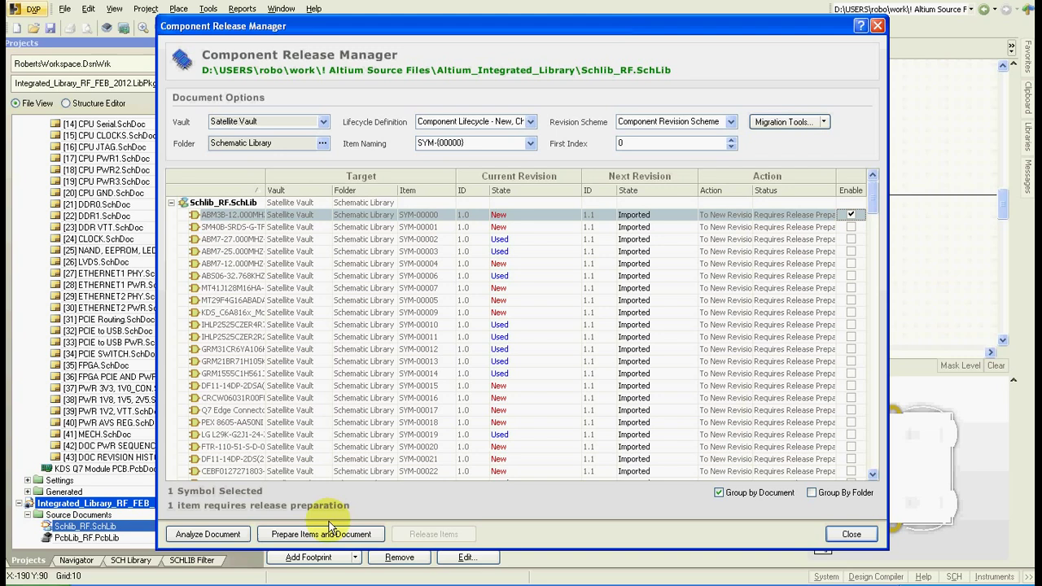
pyautogui.click(310, 535)
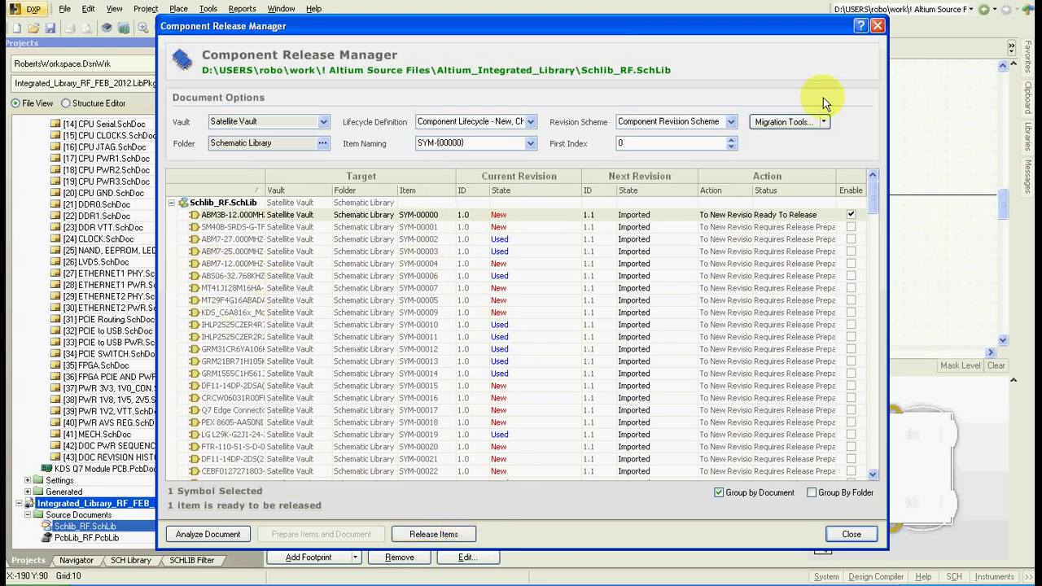
# Close release management without releasing, revert the library changes, and reopen Vault Explorer
pyautogui.click(878, 28)
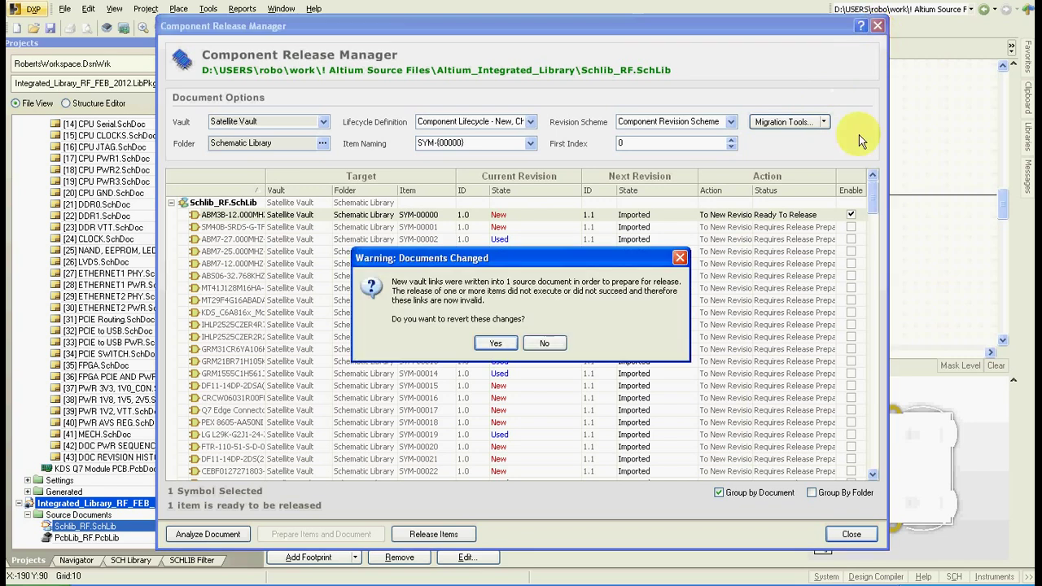
pyautogui.click(495, 342)
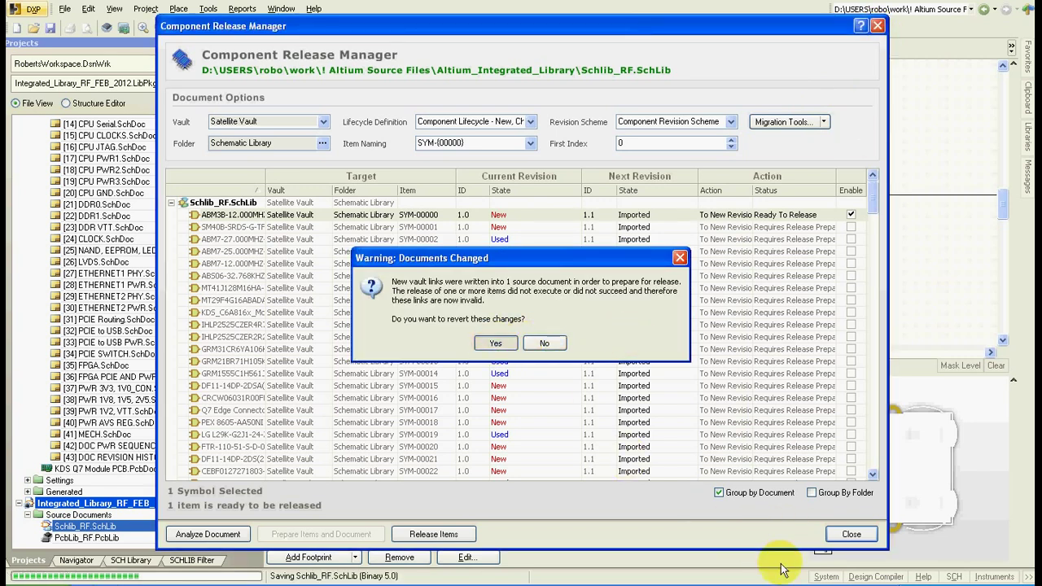
pyautogui.click(818, 576)
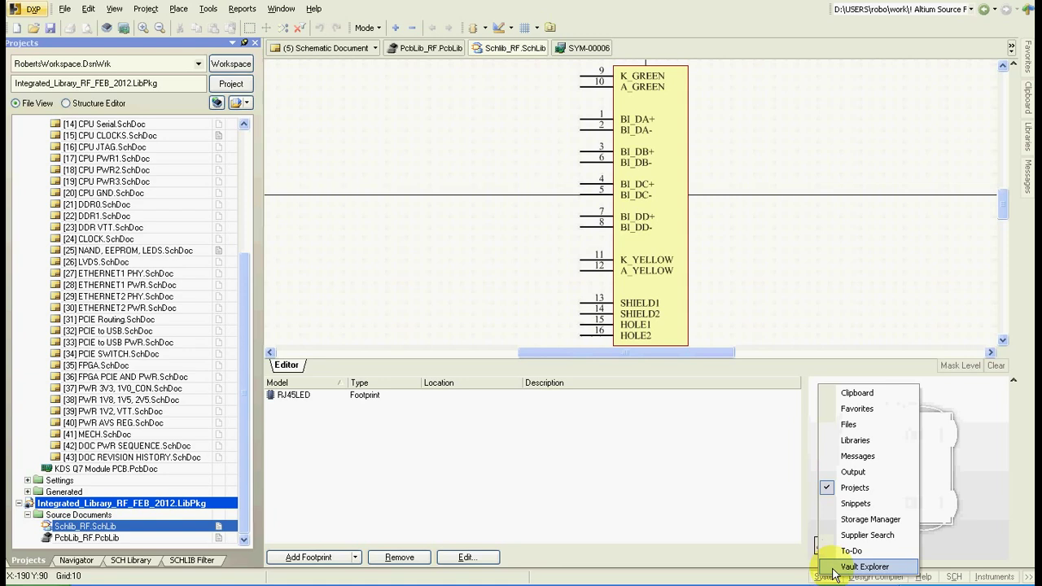
pyautogui.click(828, 576)
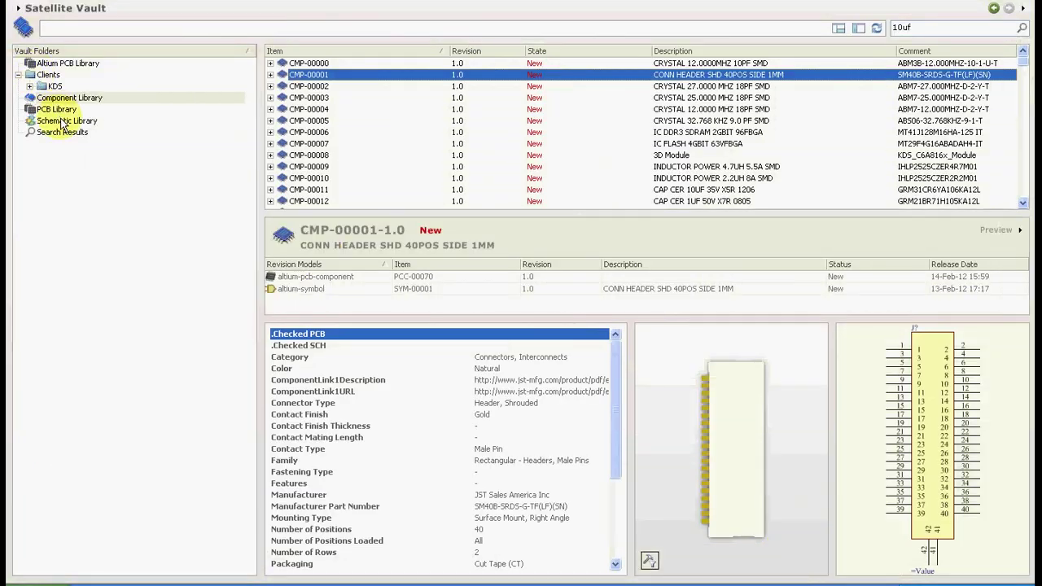
# Browse the Schematic Library folder and reopen Vault Explorer full-screen on symbol SYM-00001
pyautogui.click(67, 121)
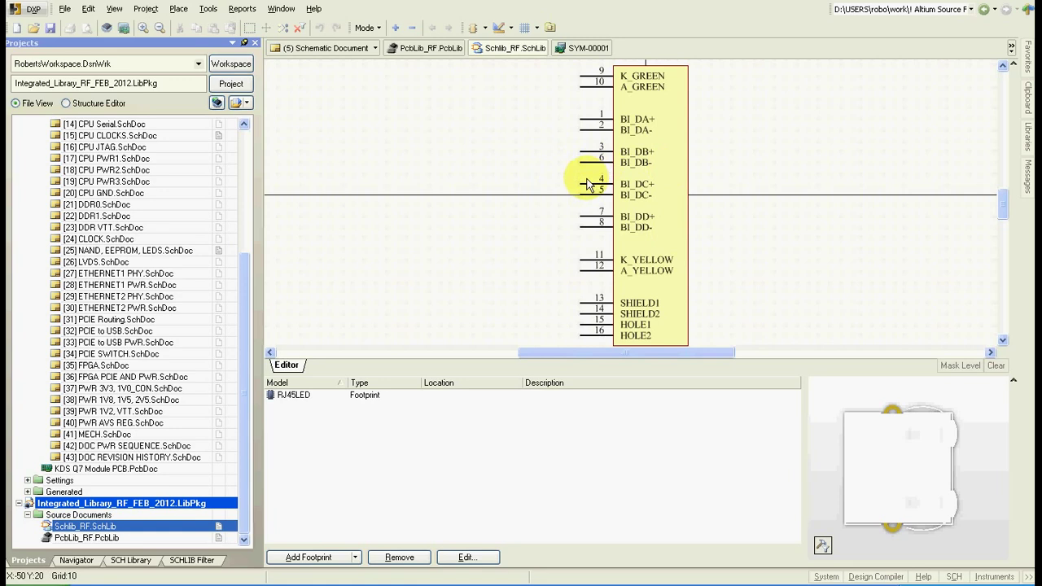
pyautogui.click(64, 8)
pyautogui.click(430, 232)
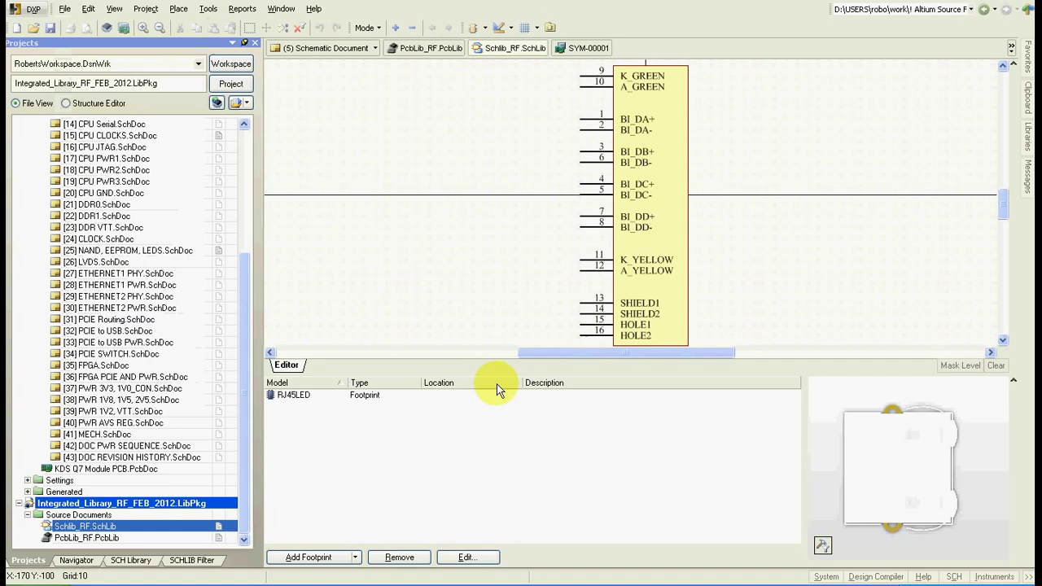
pyautogui.click(826, 577)
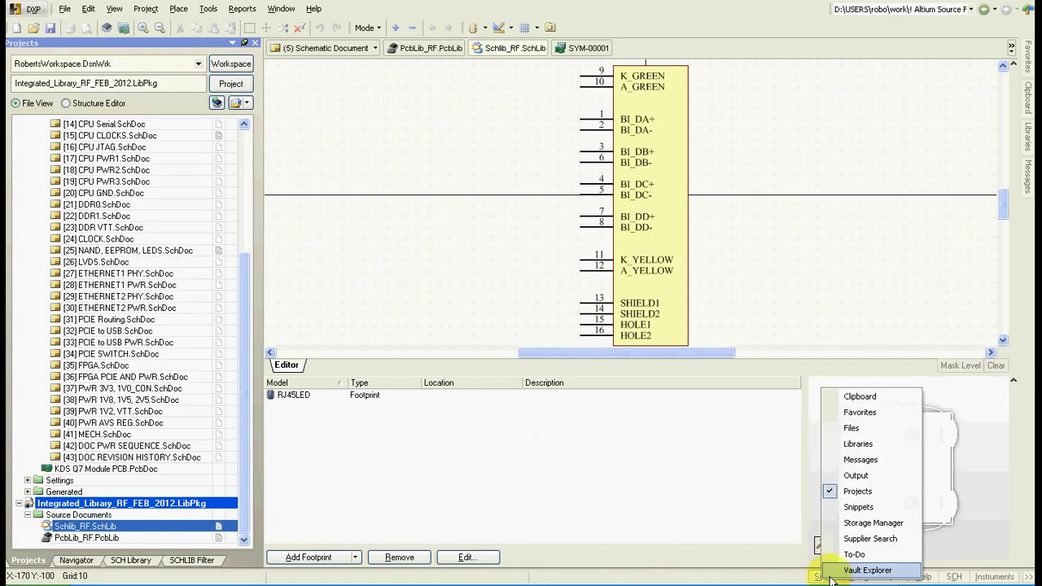
pyautogui.click(830, 540)
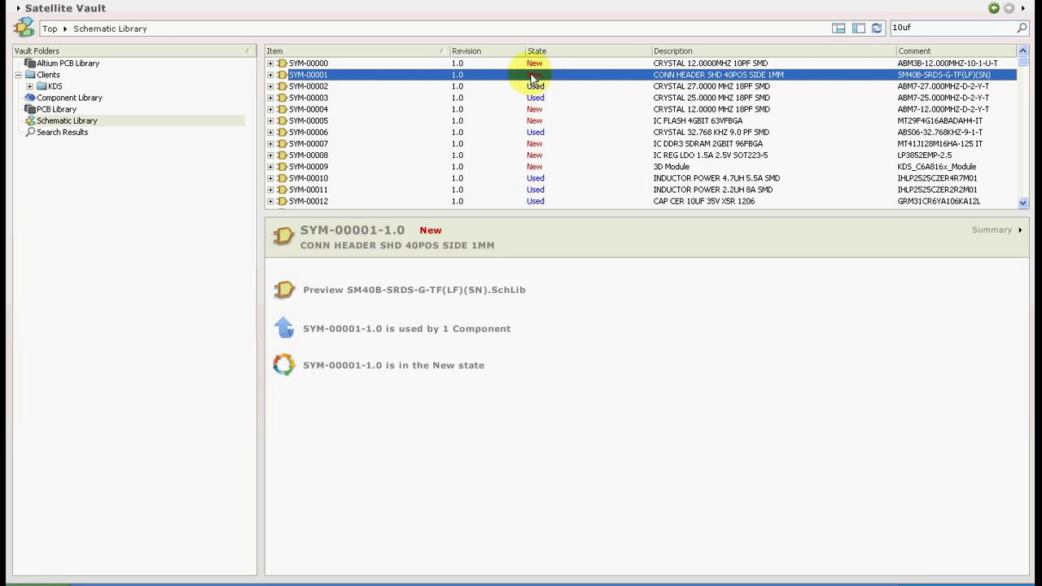
# Open SYM-00001's full item details and mark revision 1.0 as Checked
pyautogui.rightClick(532, 77)
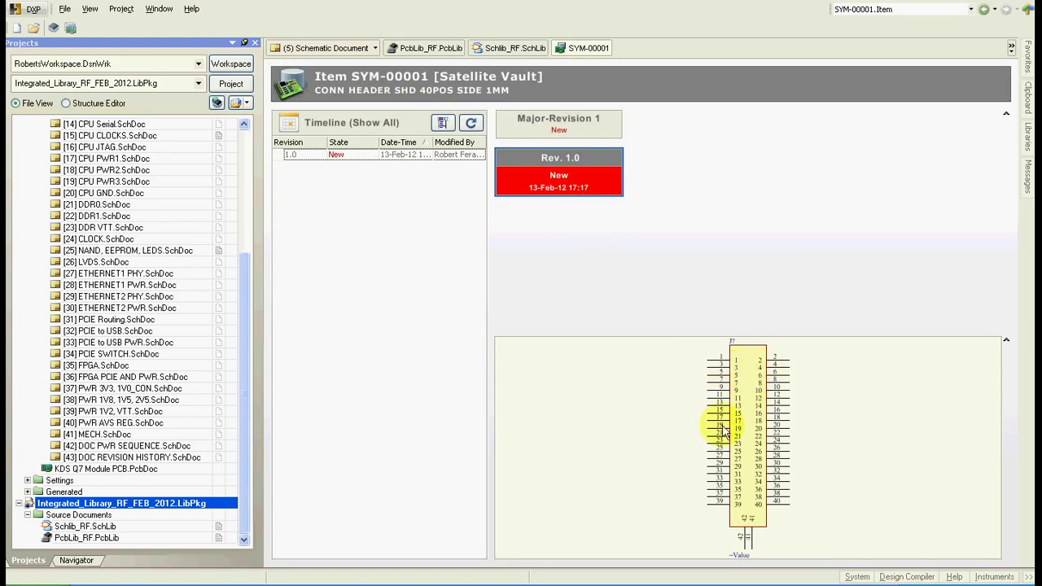
pyautogui.rightClick(569, 182)
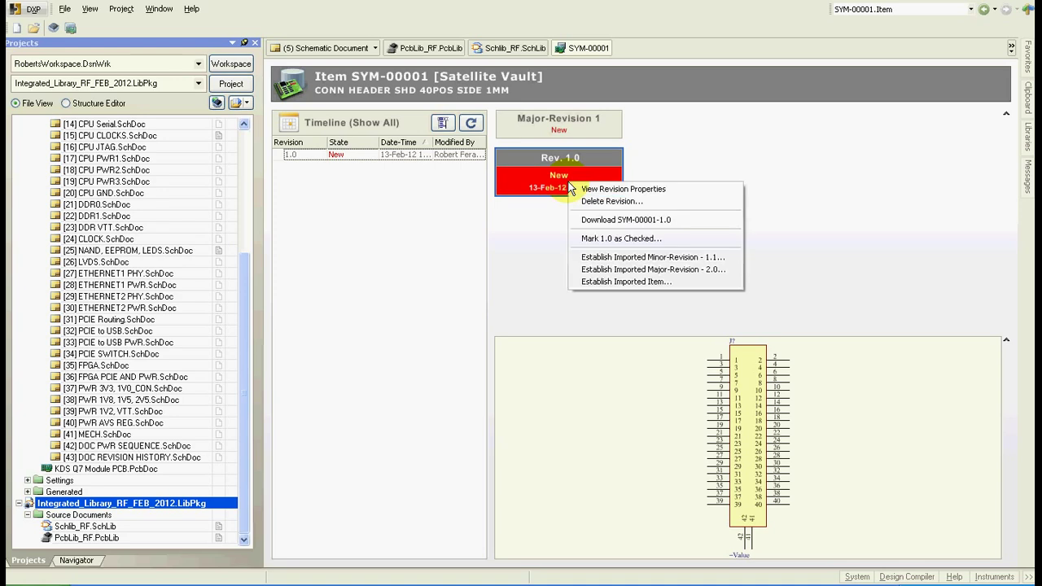
pyautogui.click(633, 239)
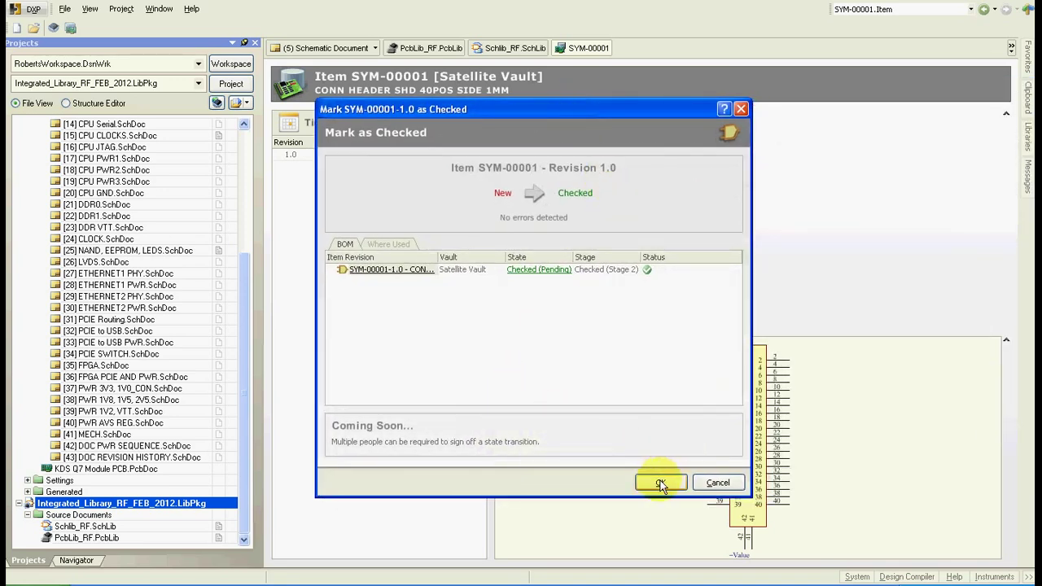
pyautogui.click(660, 483)
# Mark SYM-00001 revision 1.0 as Used in Production
pyautogui.rightClick(573, 217)
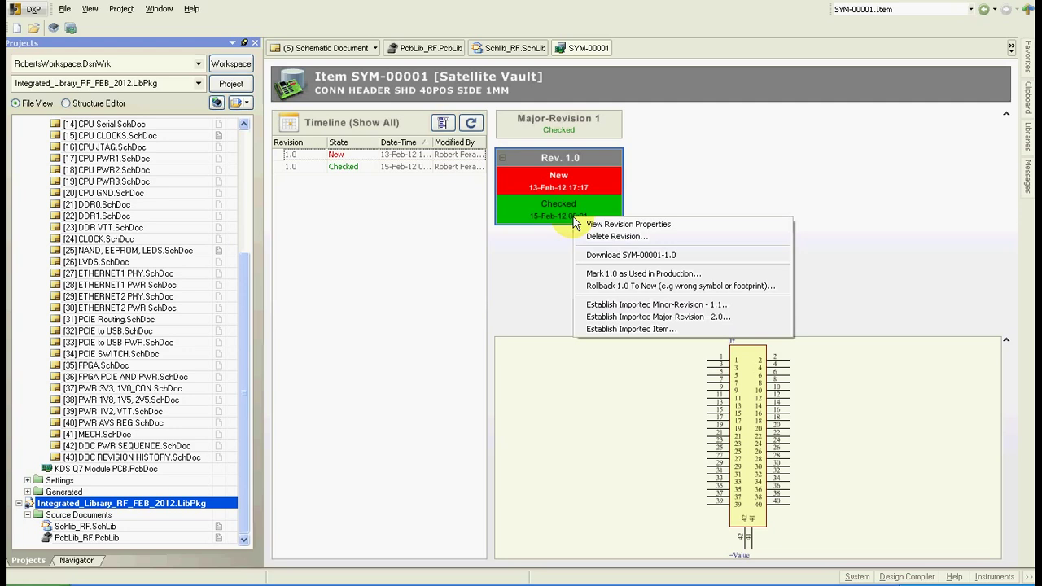
pyautogui.click(645, 275)
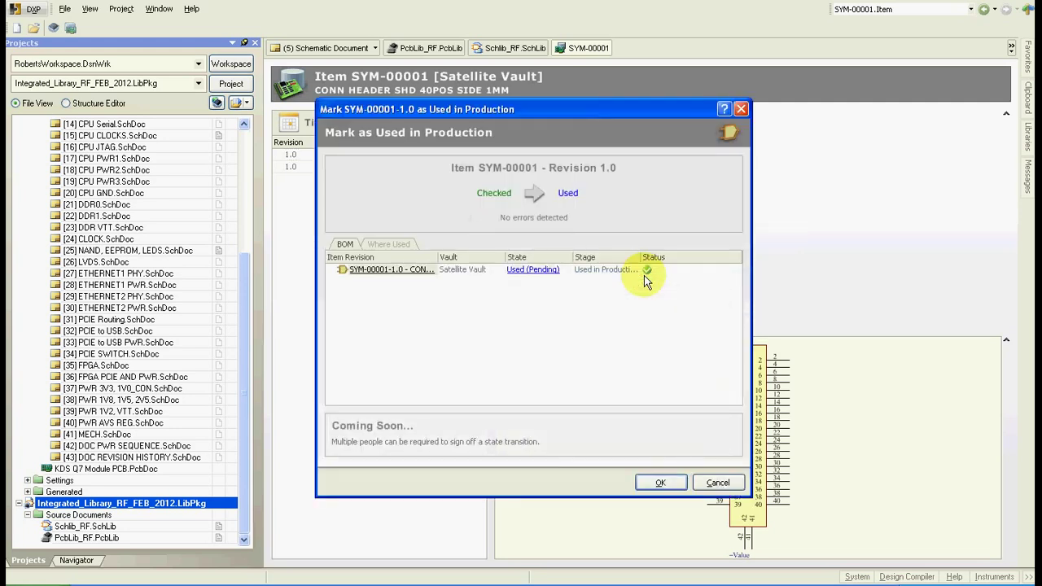
pyautogui.click(660, 483)
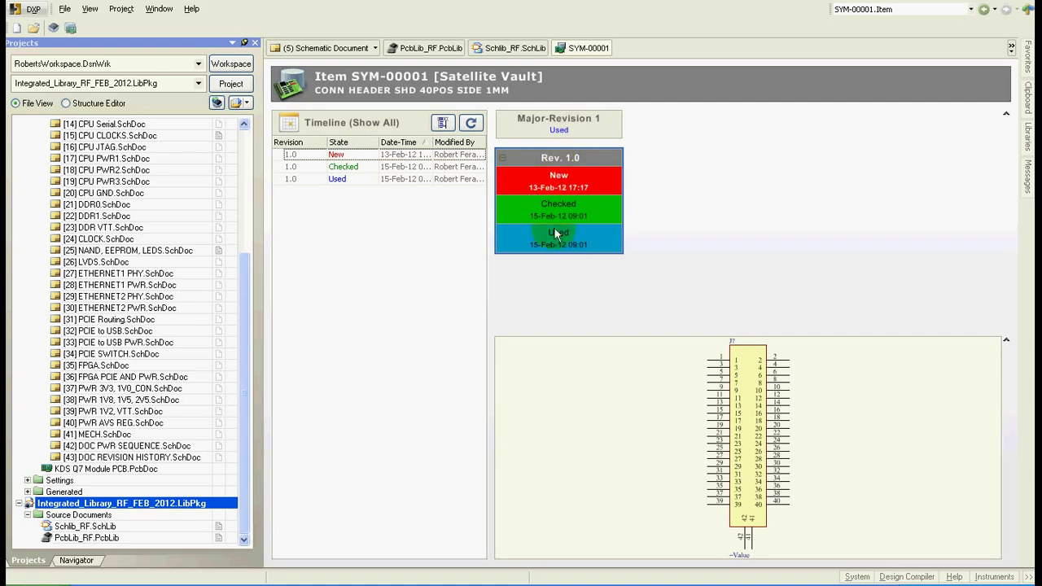
# Open the Satellite Vault's Component Lifecycle - New, Checked, Used definition
pyautogui.click(32, 9)
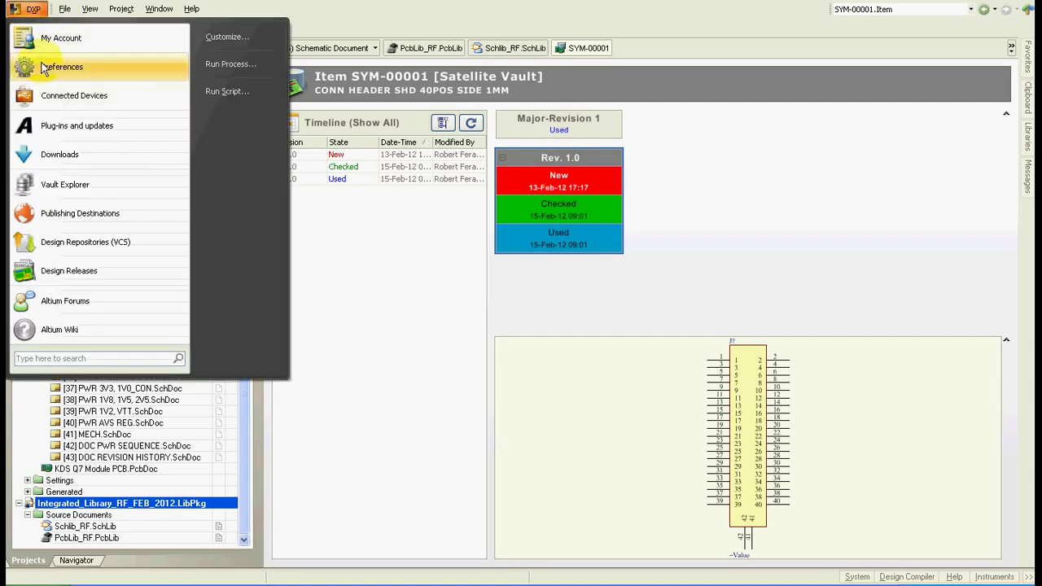
pyautogui.click(63, 67)
pyautogui.click(415, 212)
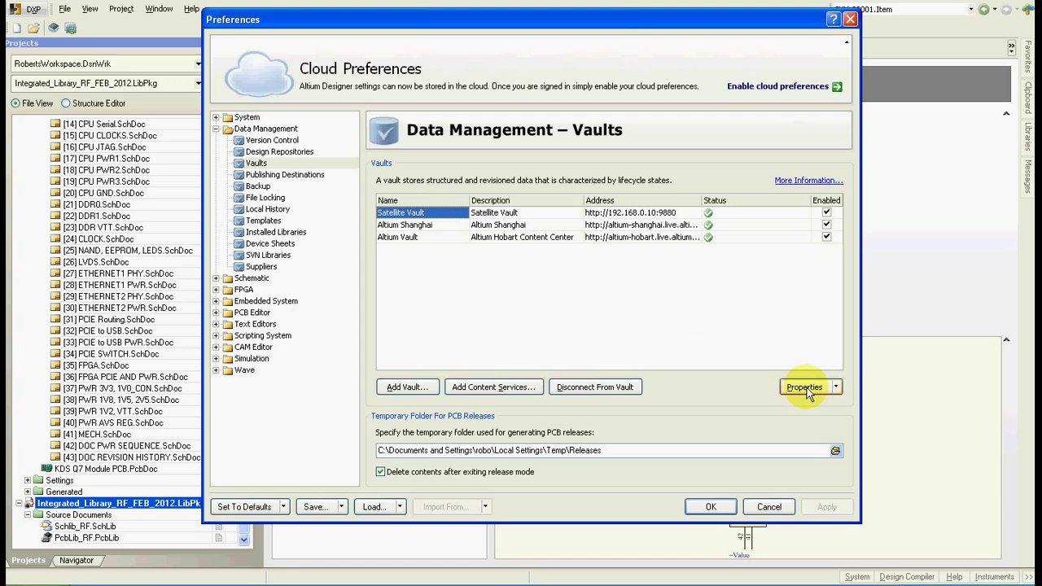
pyautogui.click(836, 387)
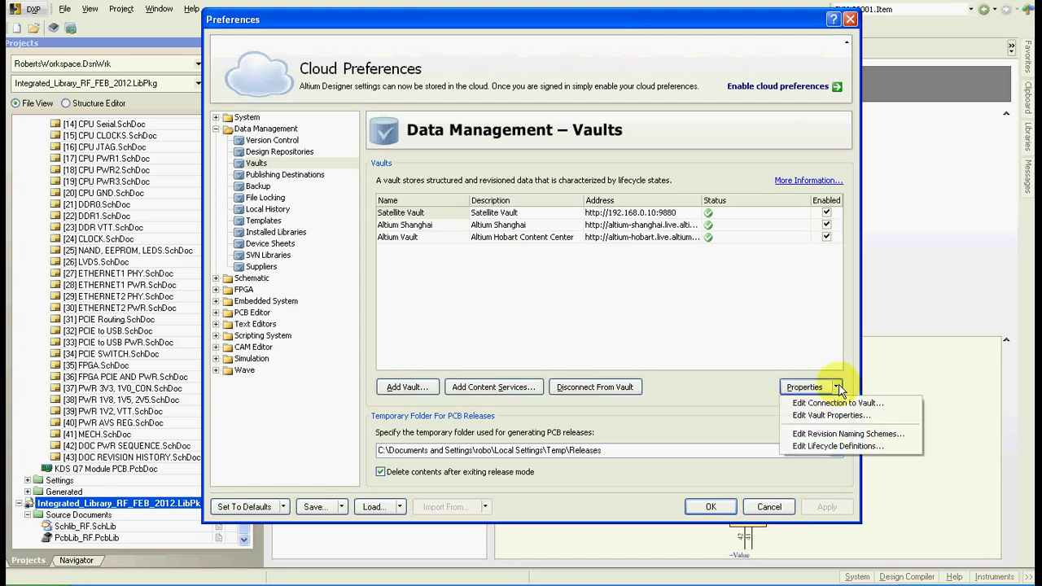
pyautogui.click(839, 447)
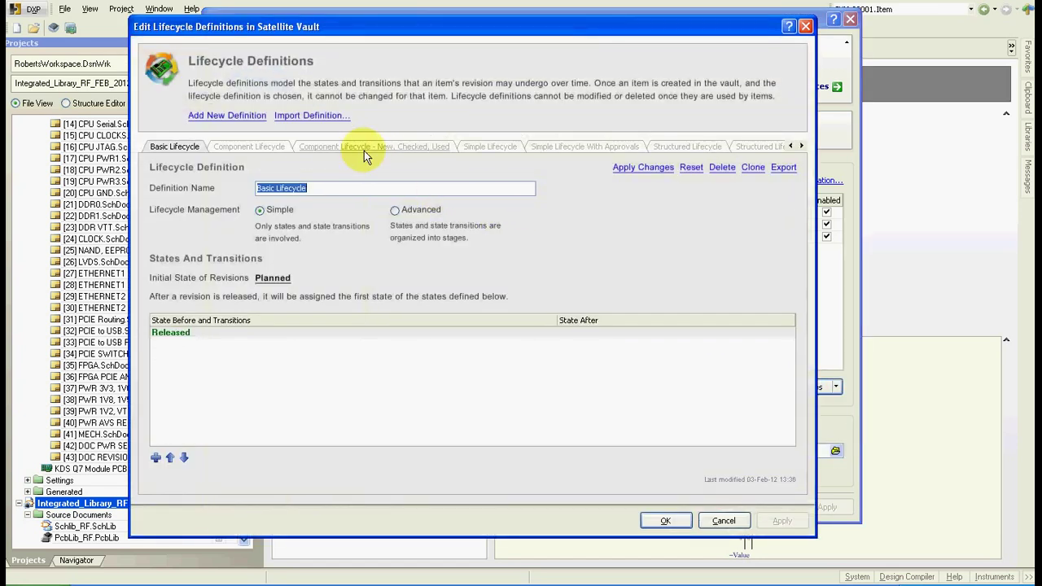
pyautogui.click(363, 150)
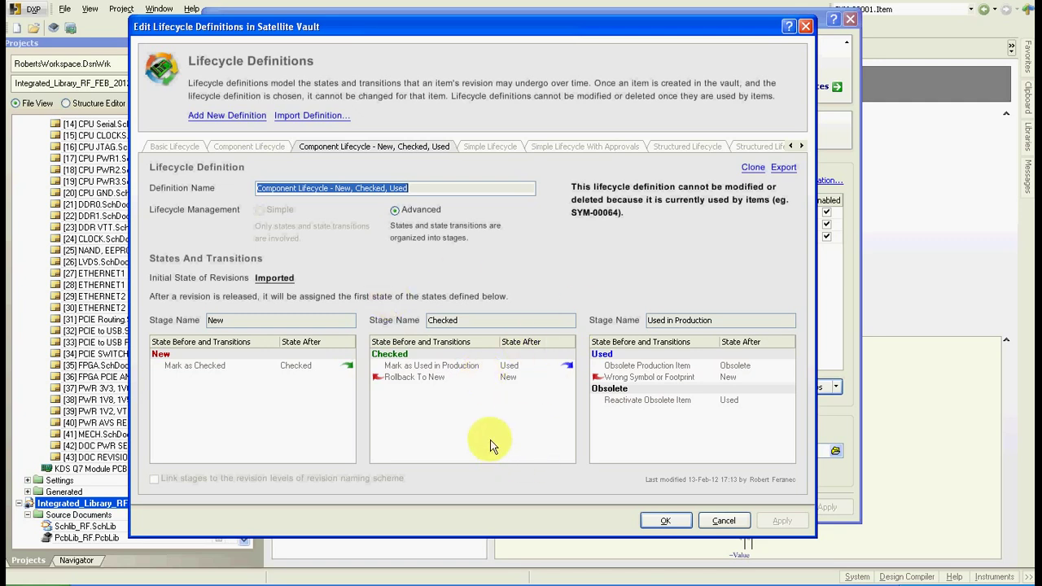
# Inspect the Mark as Checked transition's properties, then cancel without changes
pyautogui.click(181, 367)
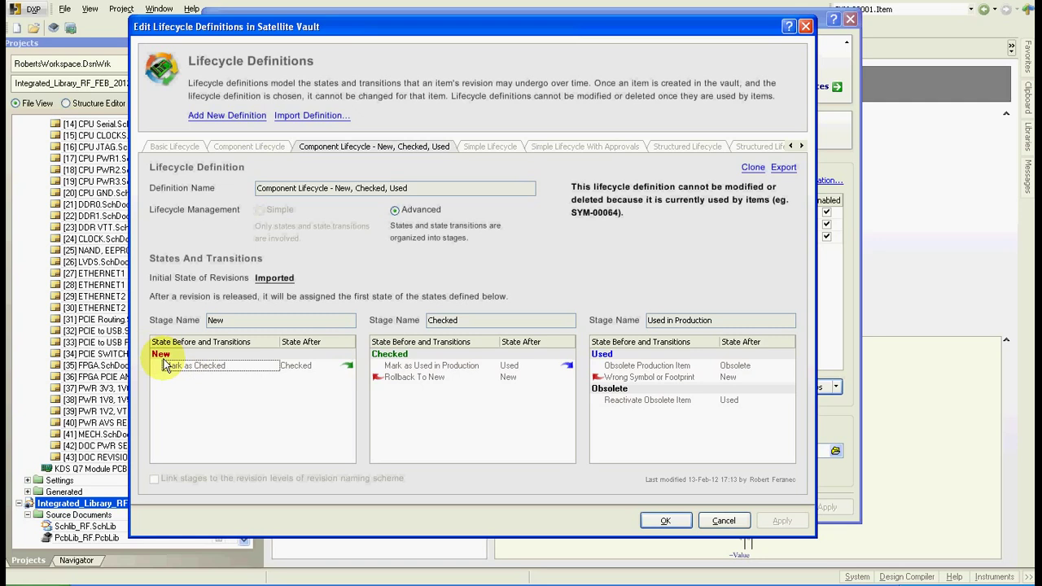
pyautogui.doubleClick(181, 367)
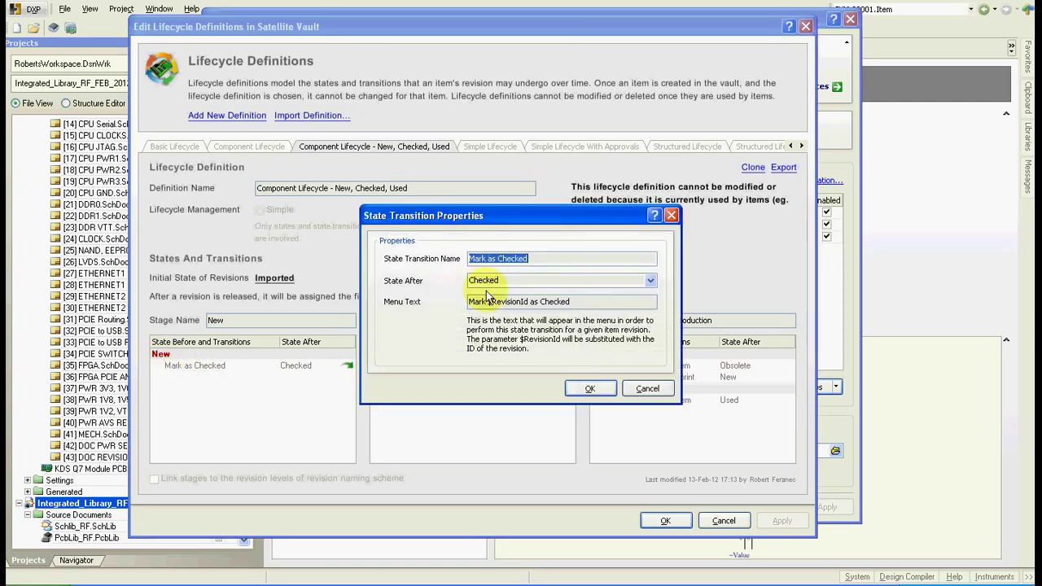
pyautogui.moveTo(597, 301); pyautogui.dragTo(435, 298)
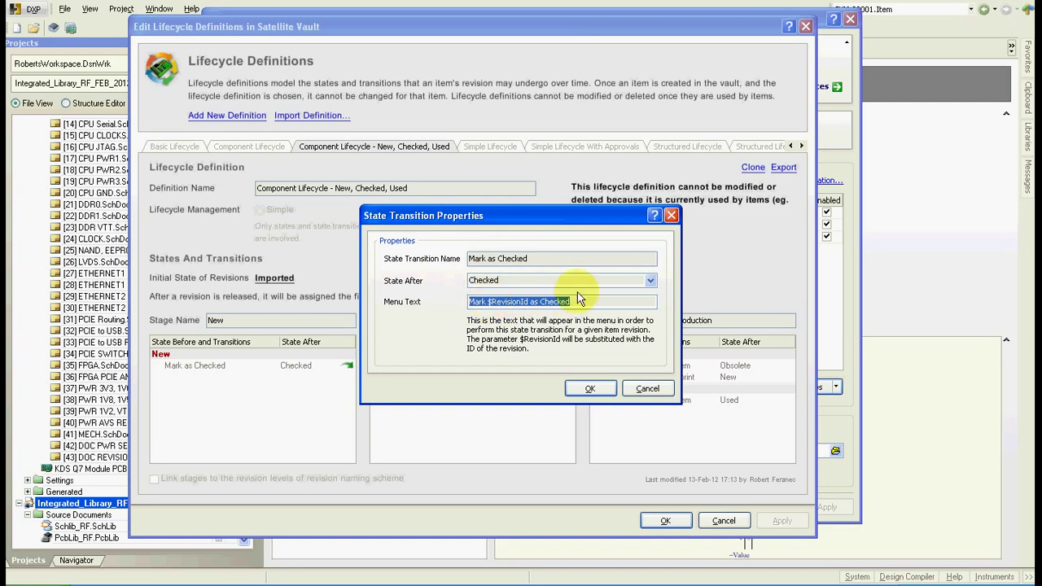
pyautogui.click(647, 389)
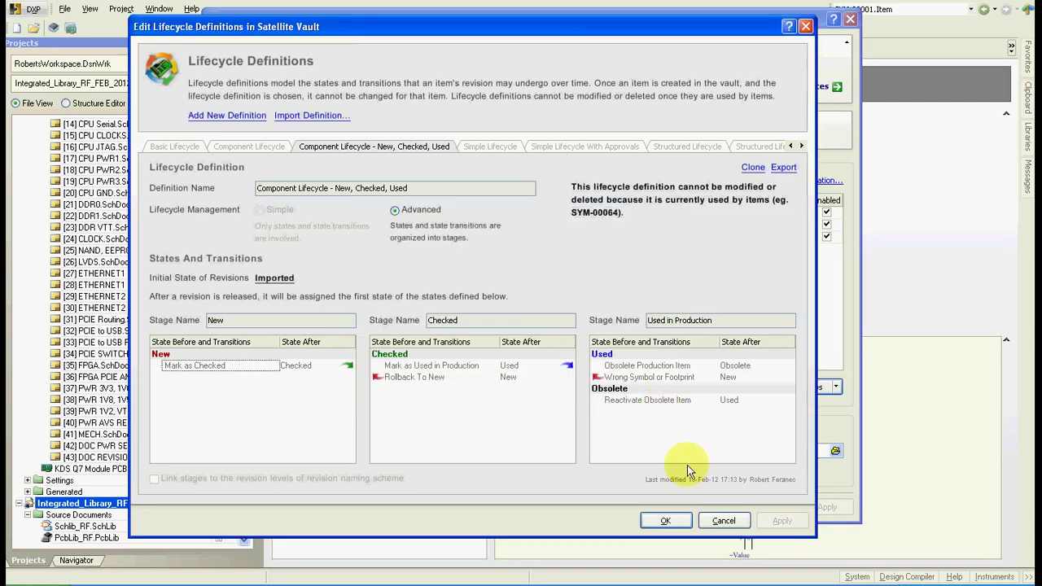
pyautogui.click(722, 521)
# Close the preferences unchanged and roll SYM-00001 Rev. 1.0 back from Used to New
pyautogui.click(763, 504)
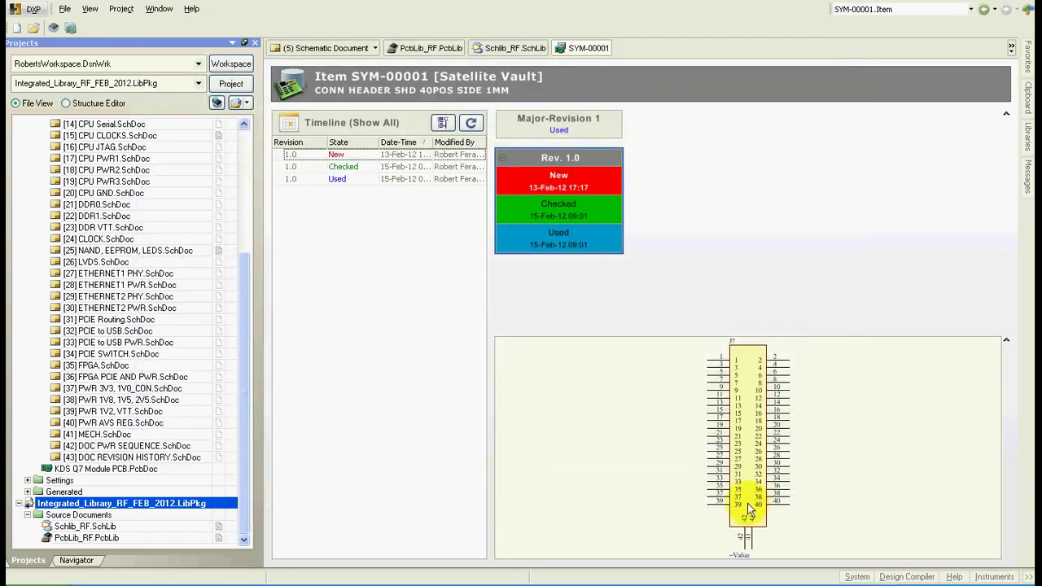
pyautogui.rightClick(552, 249)
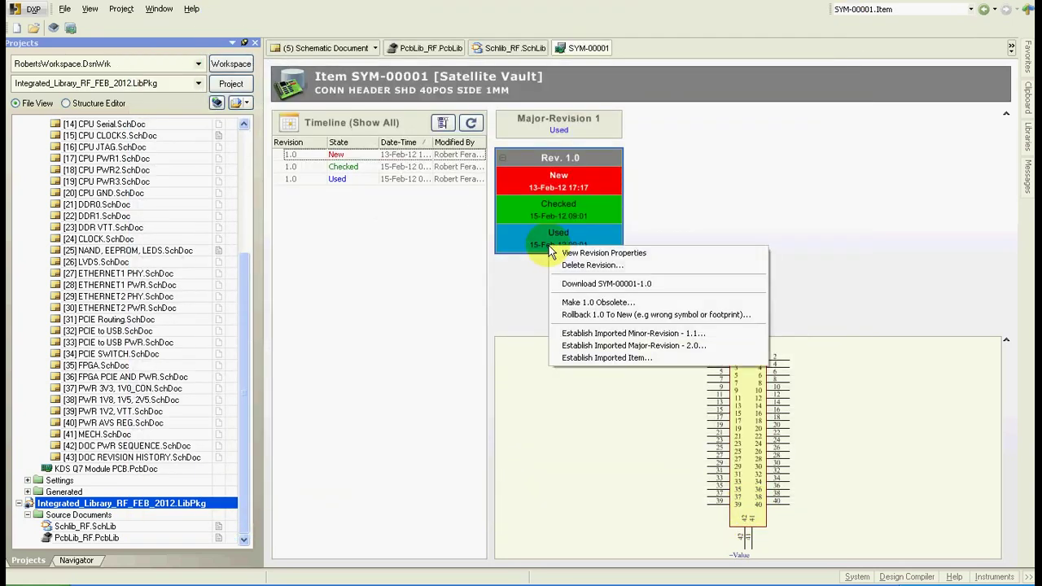
pyautogui.click(581, 316)
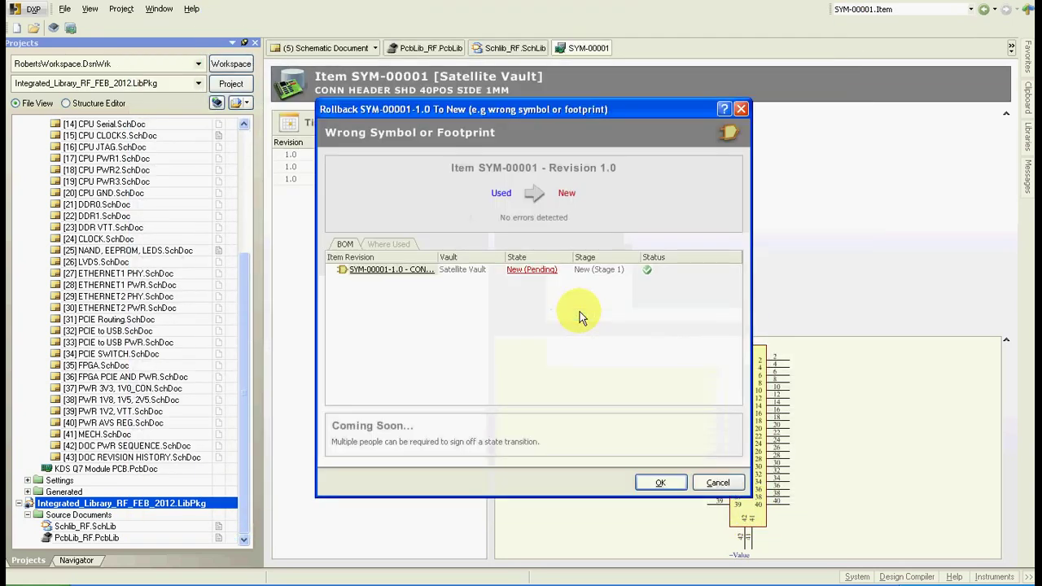
pyautogui.click(660, 482)
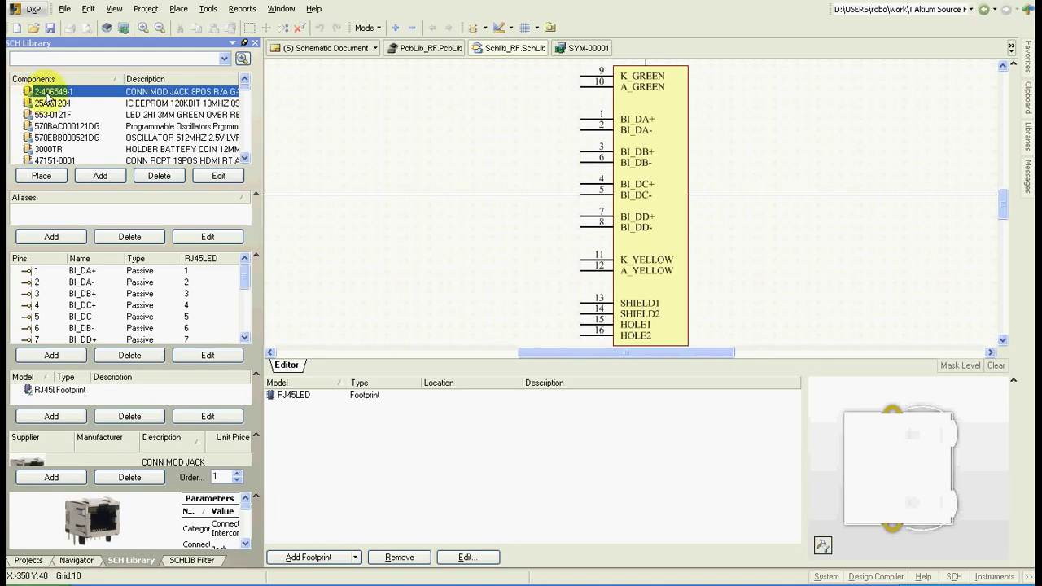
# Verify symbol 25AA128-I links to vault item SYM-00155-1.0, then return to the Projects tree
pyautogui.doubleClick(48, 103)
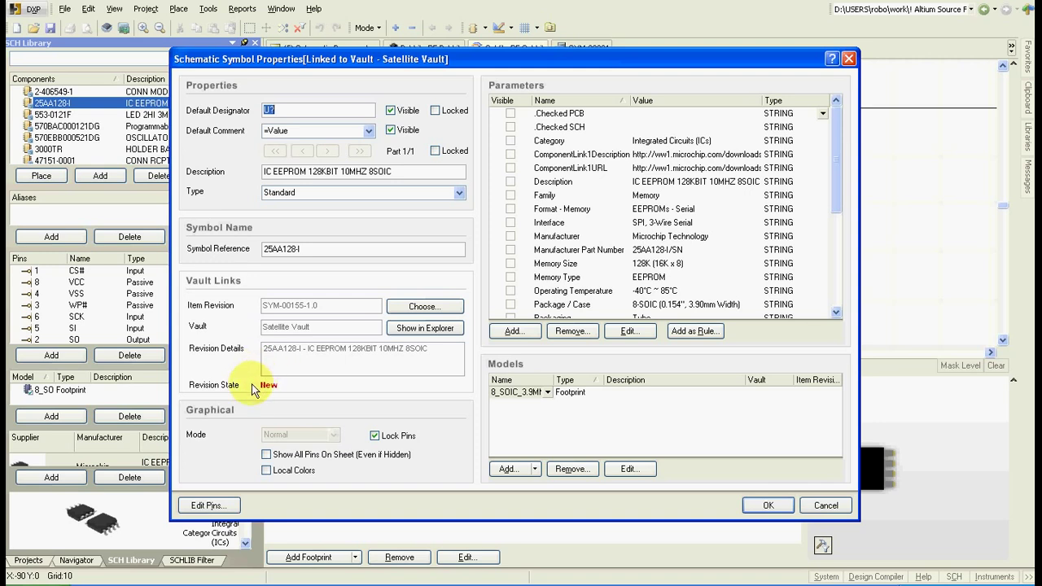
pyautogui.click(768, 506)
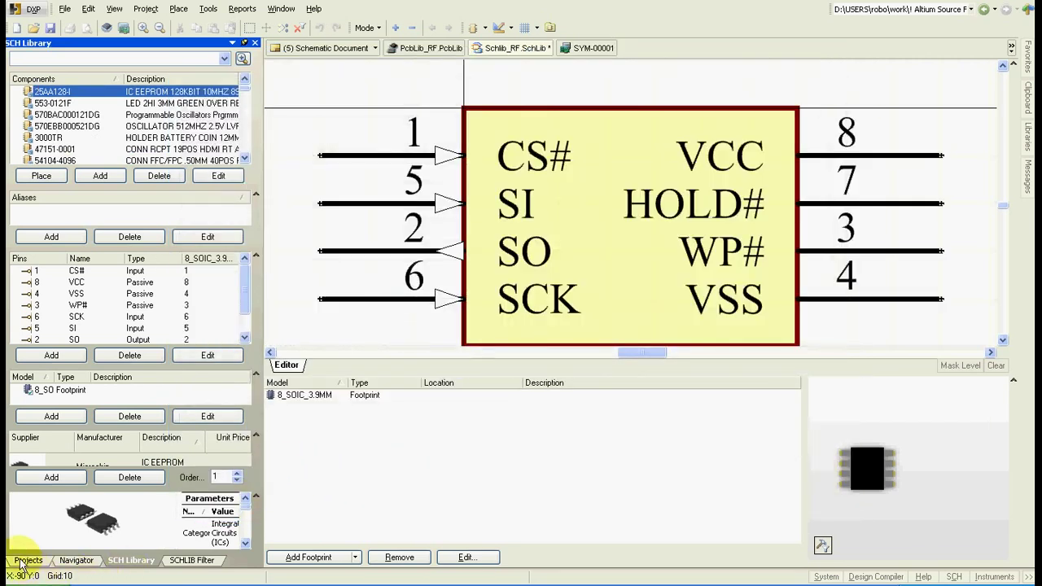
pyautogui.click(27, 560)
pyautogui.click(96, 538)
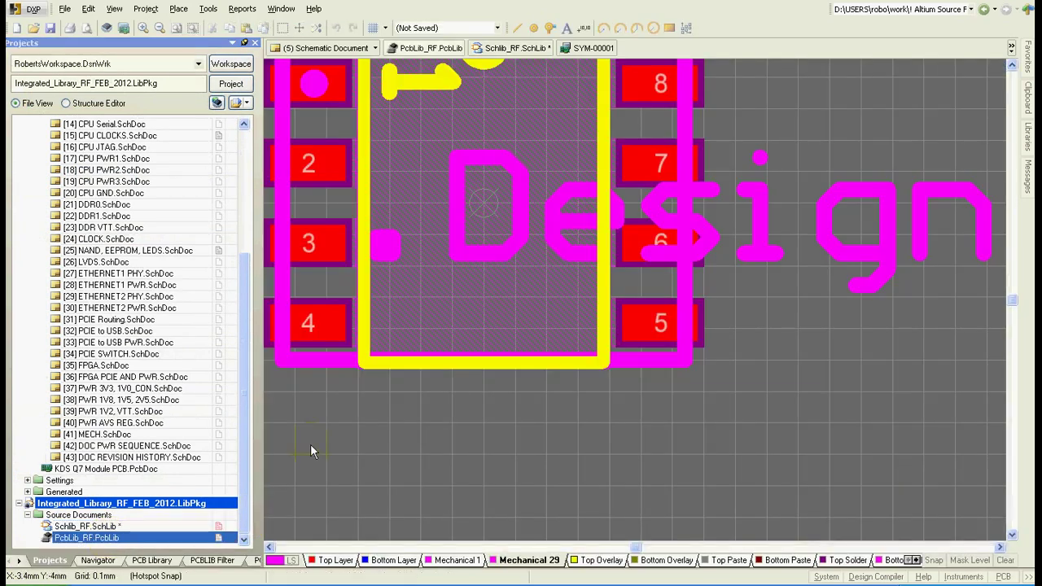
pyautogui.click(64, 8)
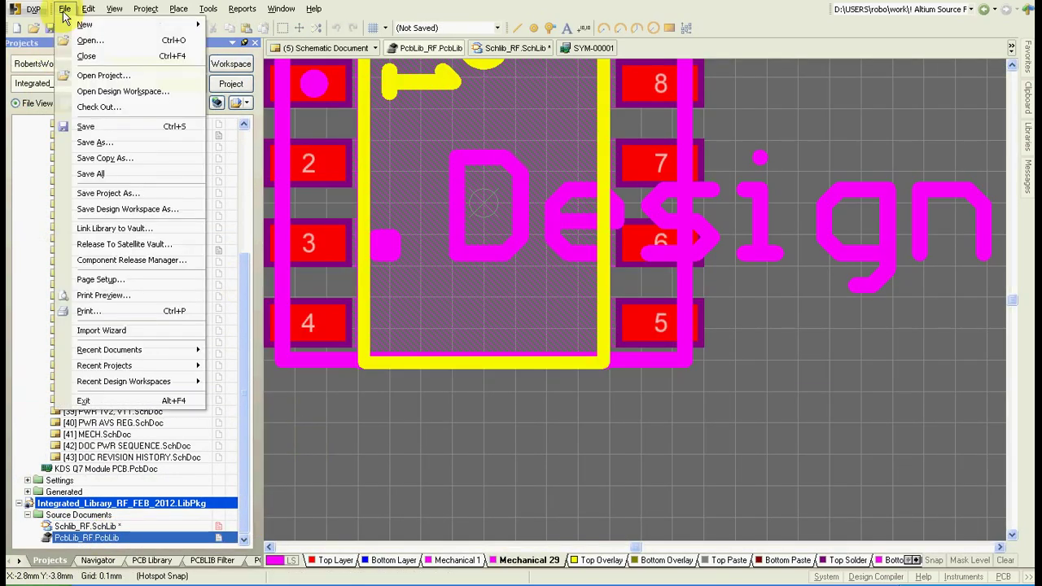
pyautogui.click(87, 231)
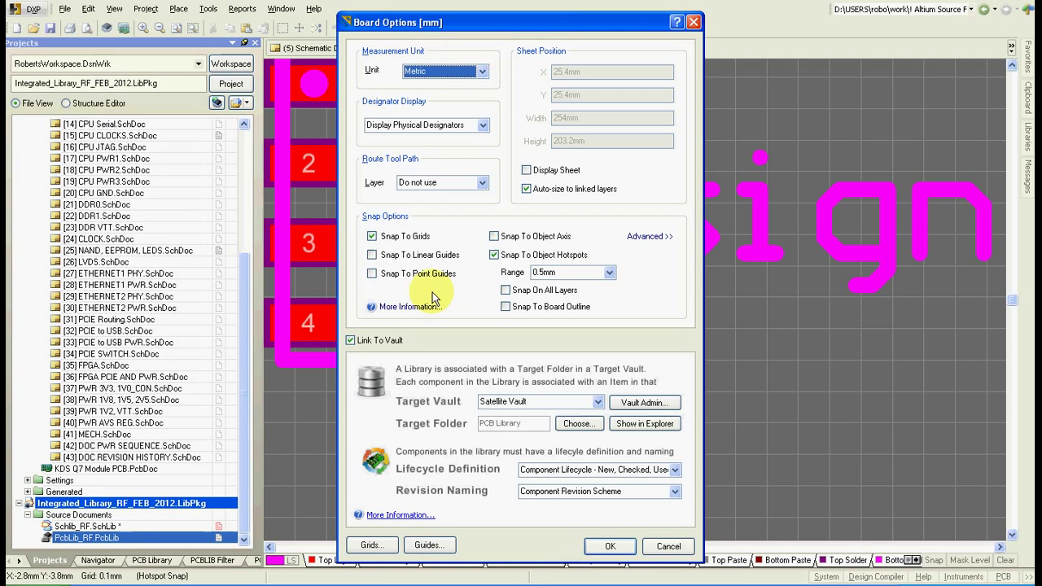
pyautogui.click(694, 22)
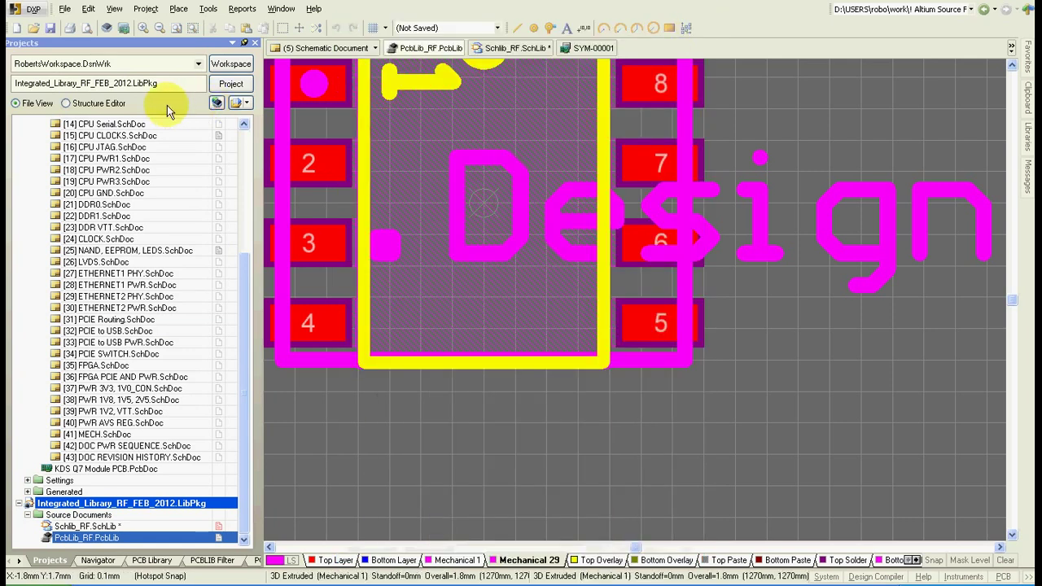
pyautogui.click(64, 9)
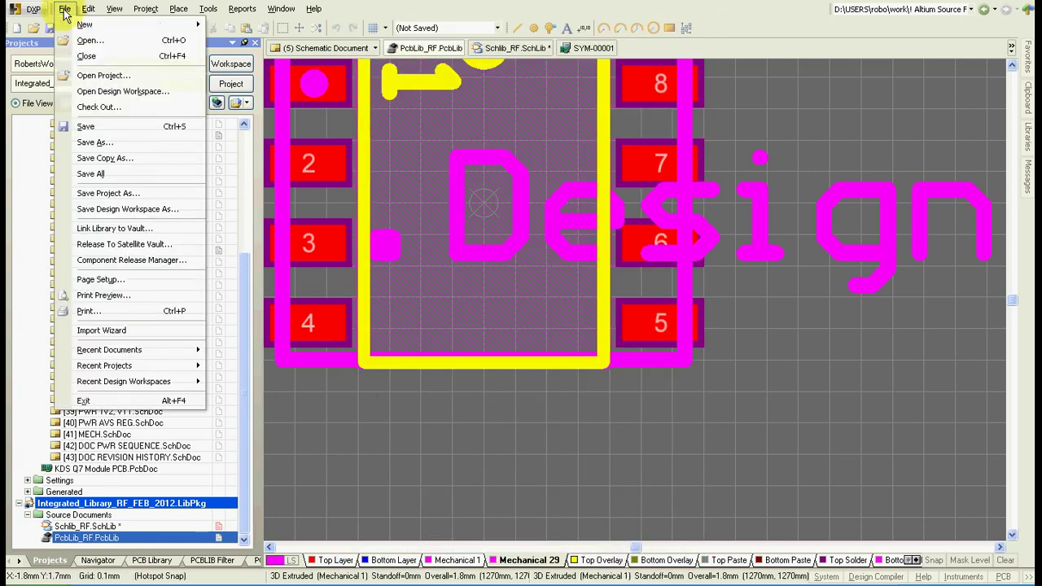
pyautogui.click(89, 244)
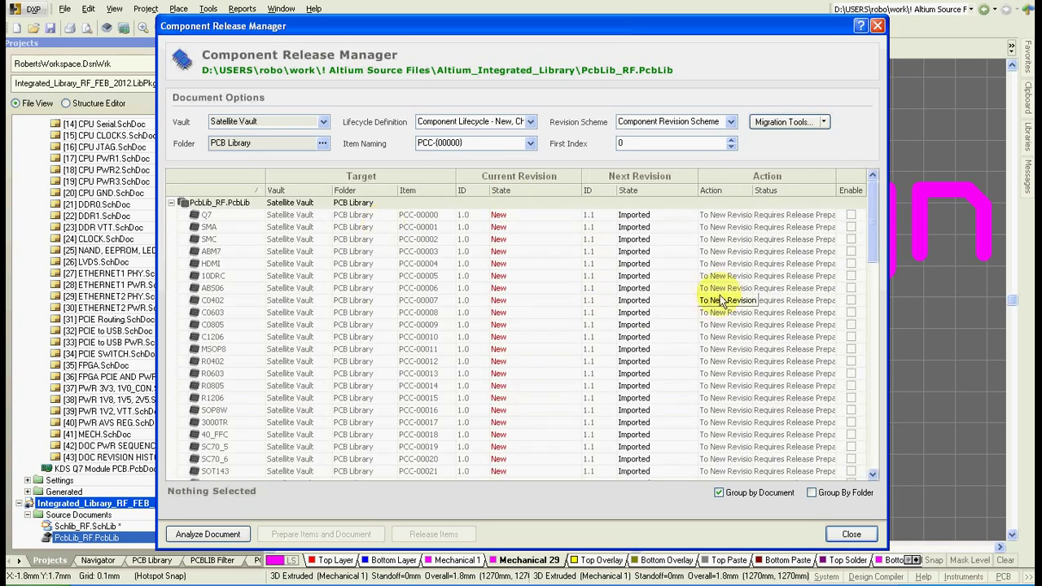
pyautogui.click(878, 27)
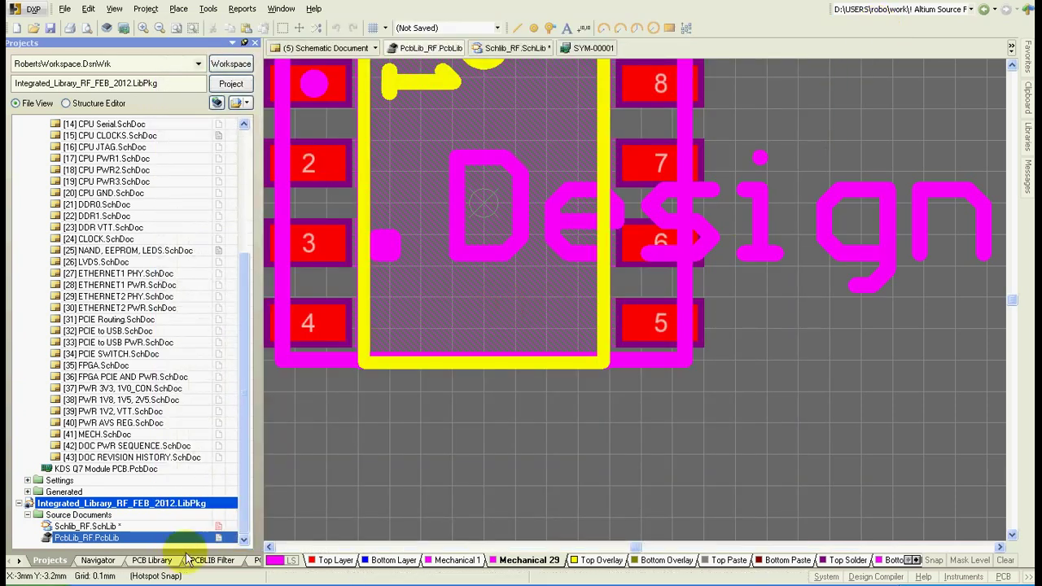
# Check in the PCB Library panel that footprint 10DRC links to vault item PCC-00005-1.0
pyautogui.click(137, 560)
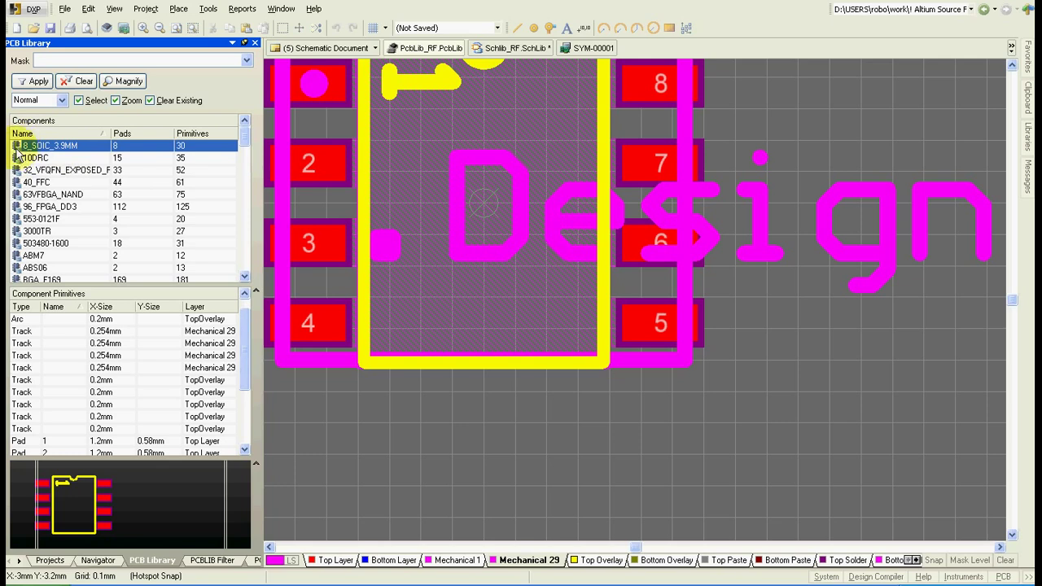
pyautogui.click(37, 158)
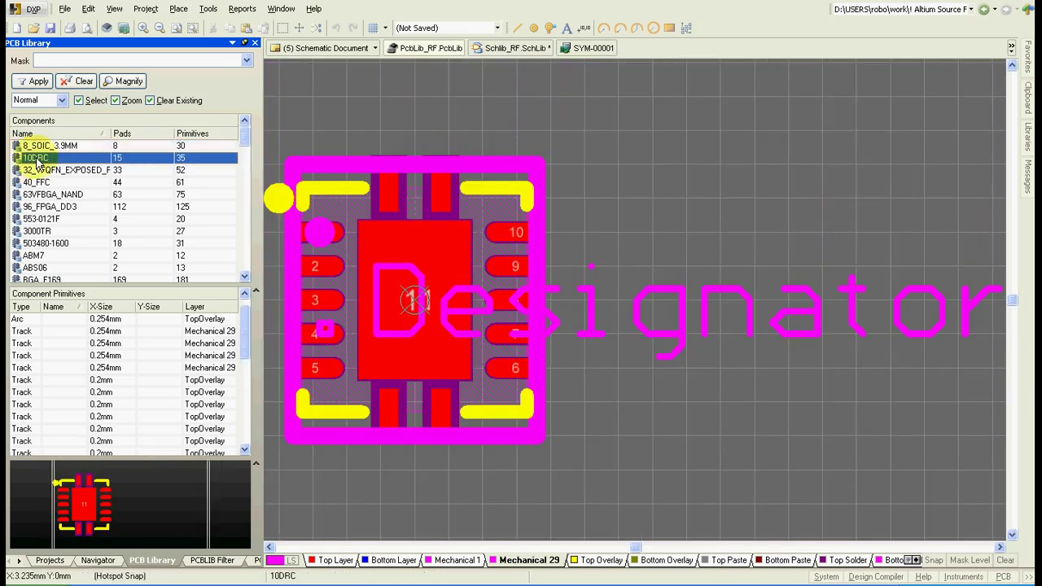
pyautogui.doubleClick(37, 159)
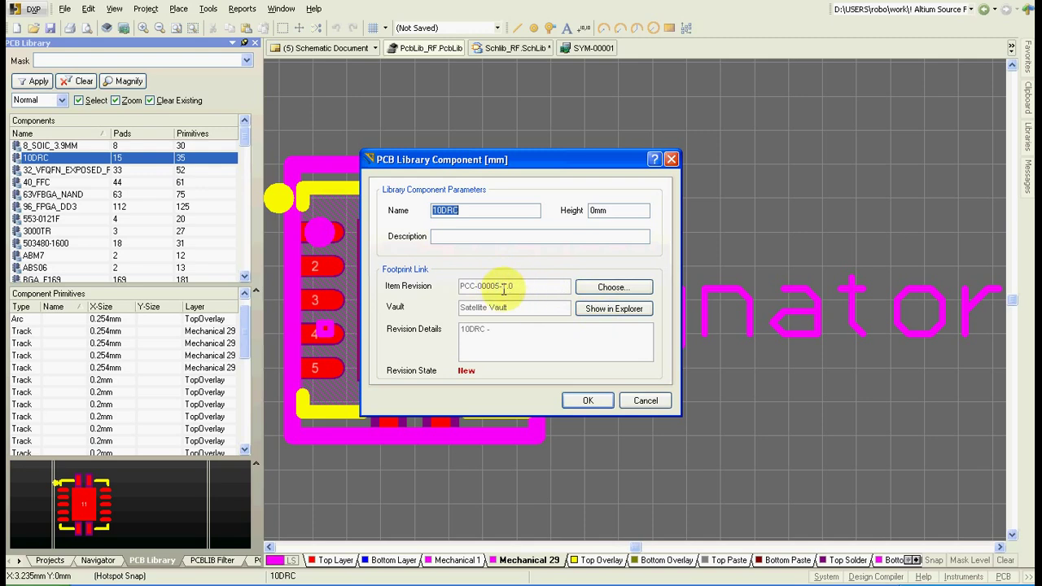
pyautogui.click(591, 400)
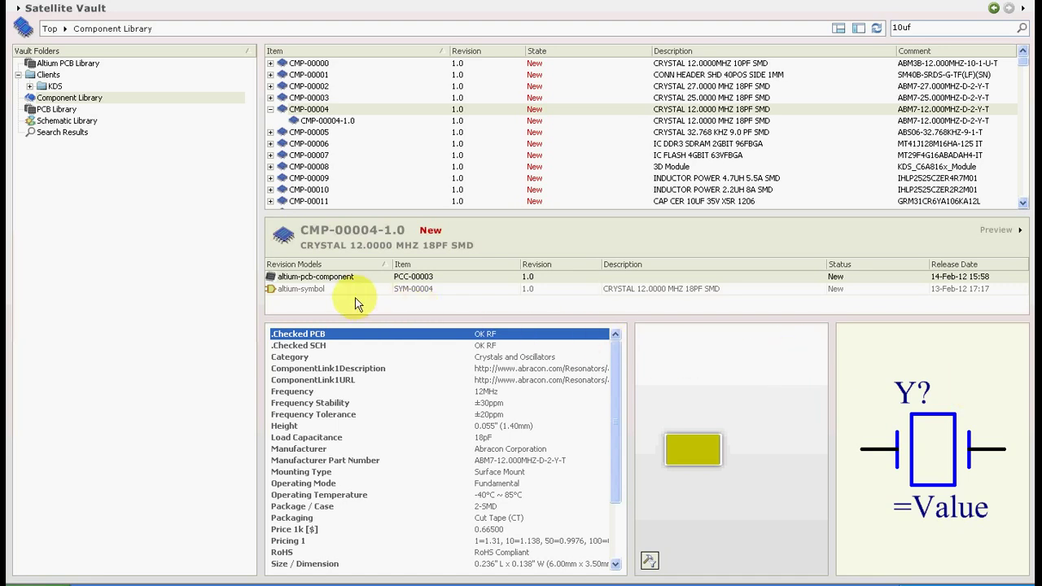
# Inspect CMP-00004-1.0's altium-symbol and altium-pcb-component revision models
pyautogui.click(323, 292)
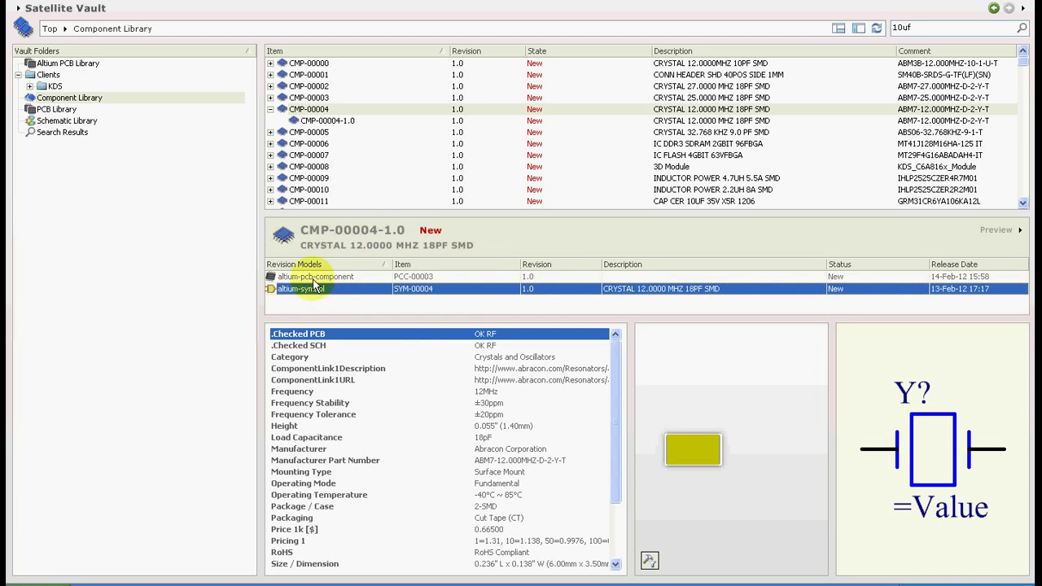
pyautogui.click(314, 278)
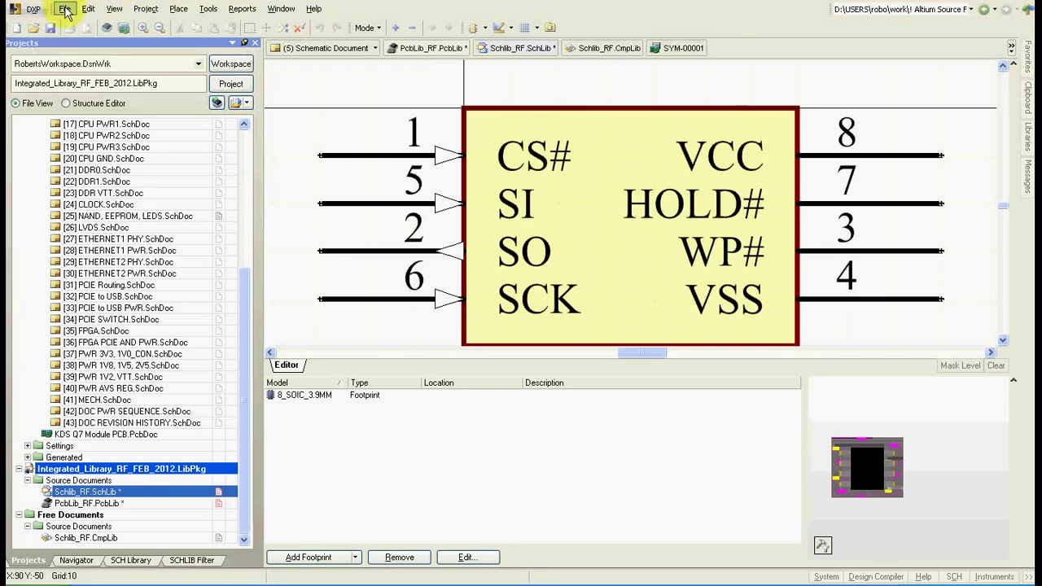
pyautogui.click(64, 10)
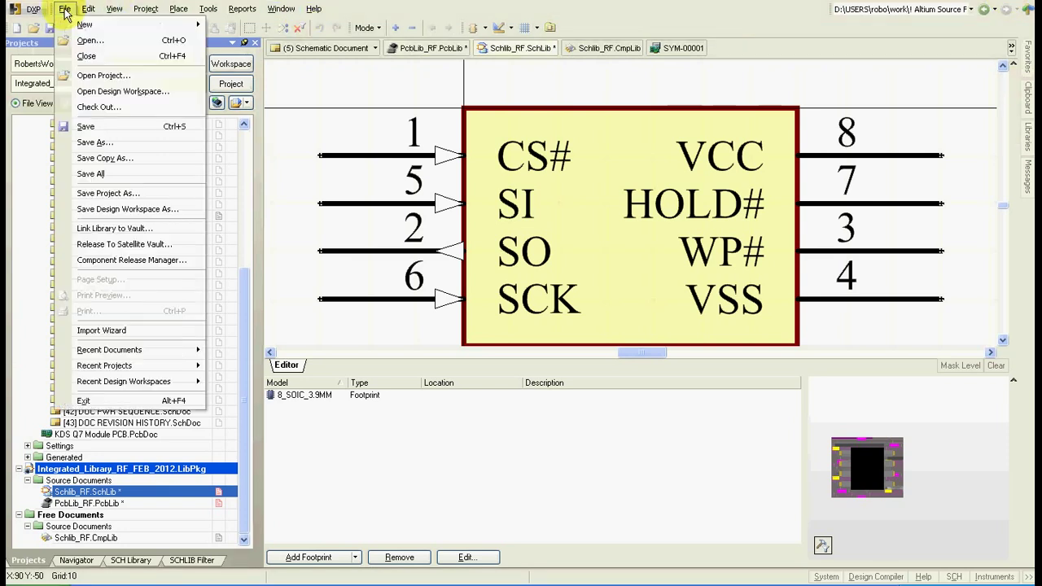
pyautogui.click(96, 261)
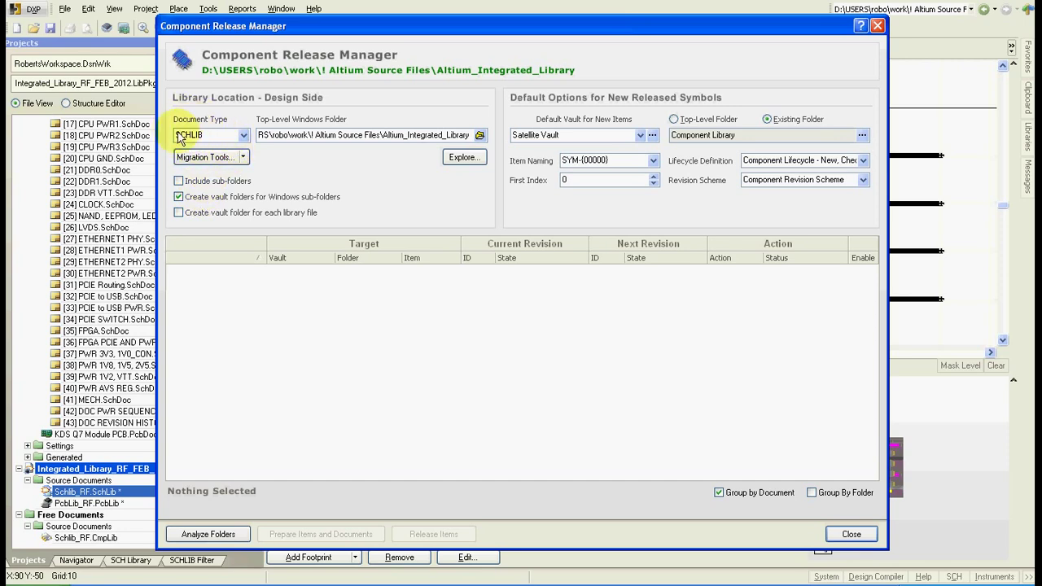
pyautogui.click(208, 534)
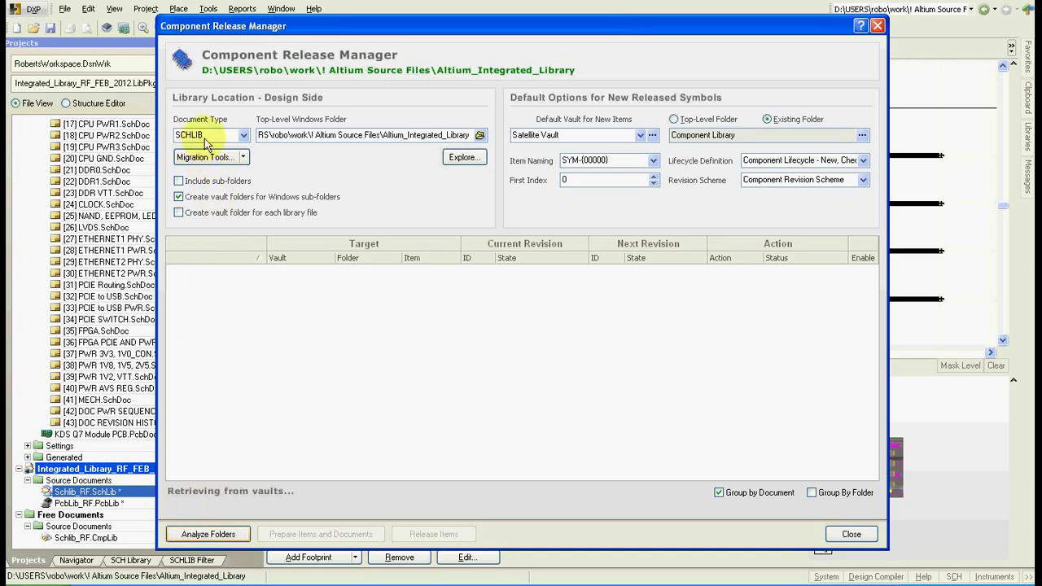
pyautogui.click(241, 156)
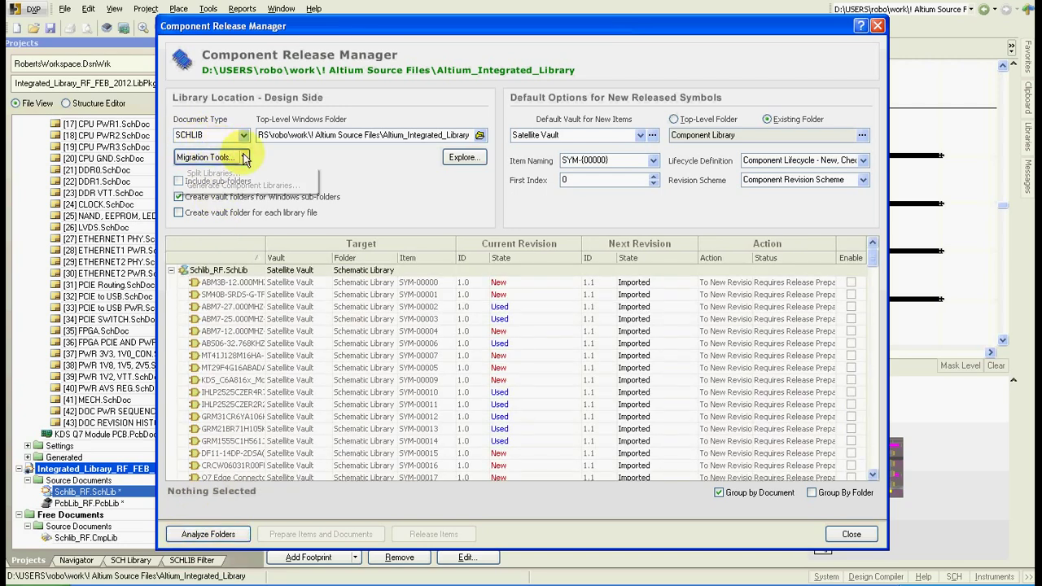
pyautogui.click(236, 187)
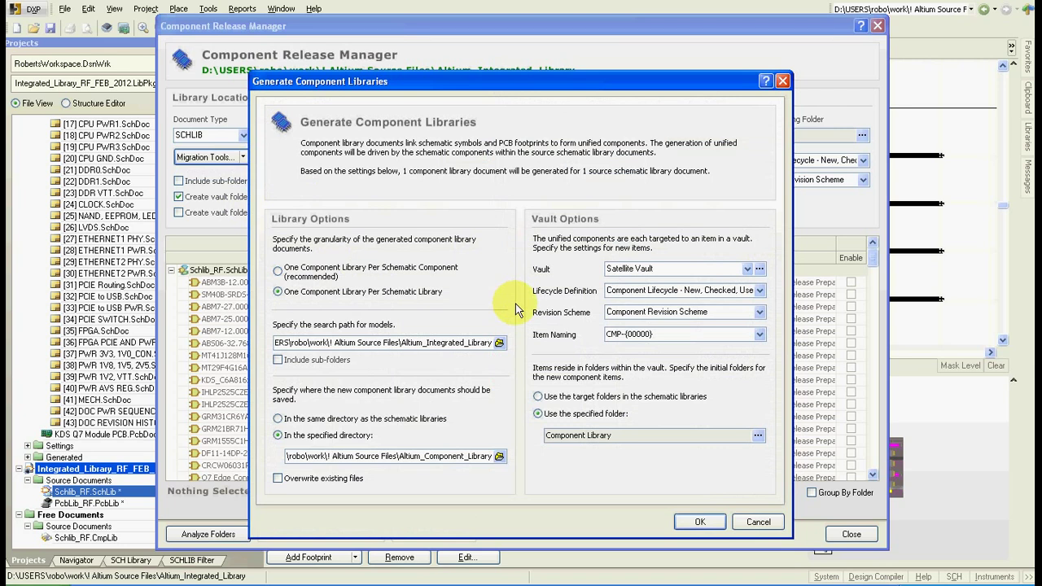
pyautogui.click(757, 521)
# Open Schlib_RF.CmpLib and inspect the SM40B-SRDS-G-TF(LF)(SN) connector's PCBLIB and SCHLIB links
pyautogui.click(852, 534)
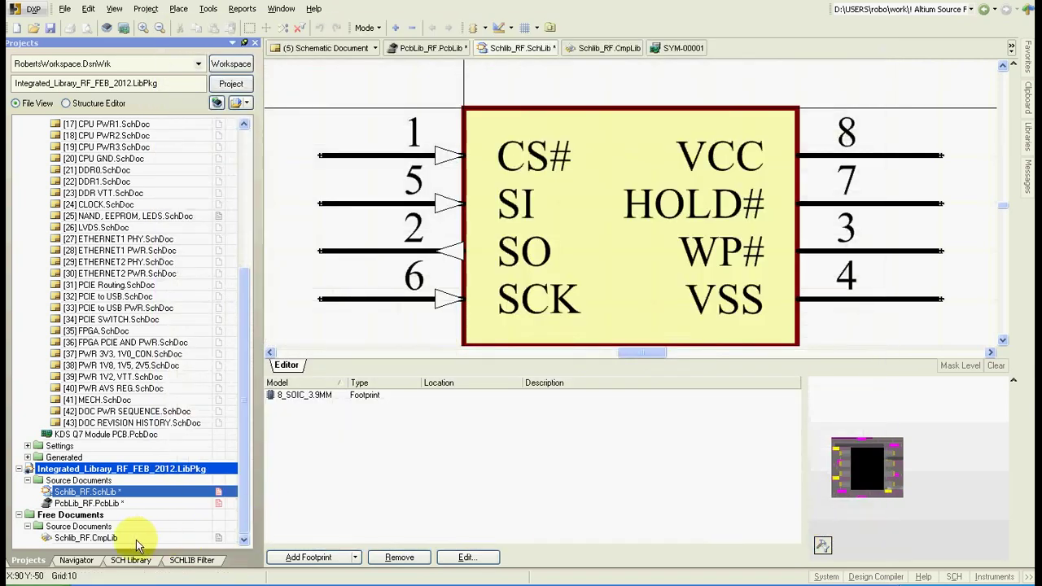
pyautogui.click(85, 538)
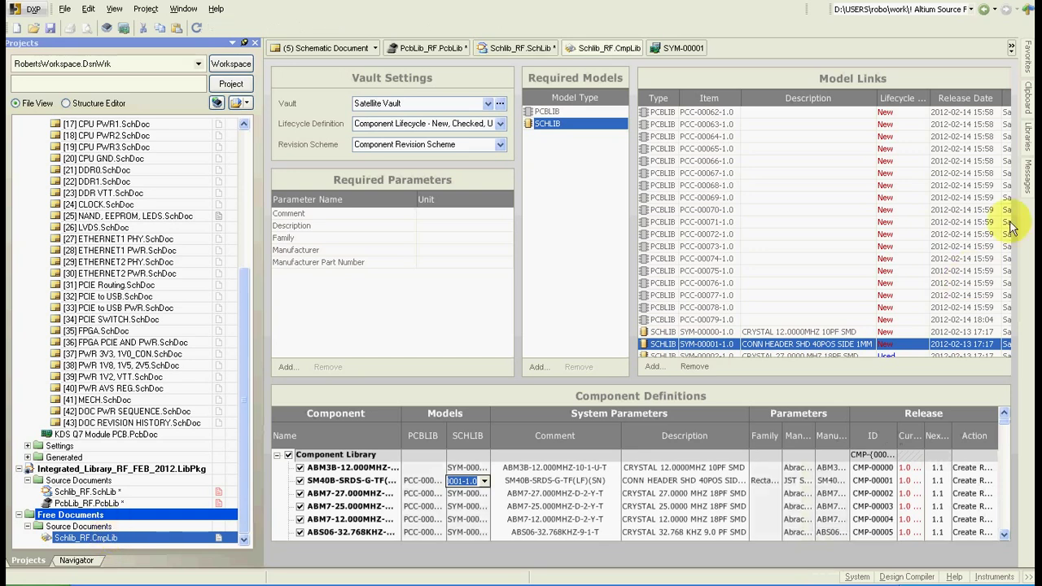
pyautogui.click(415, 481)
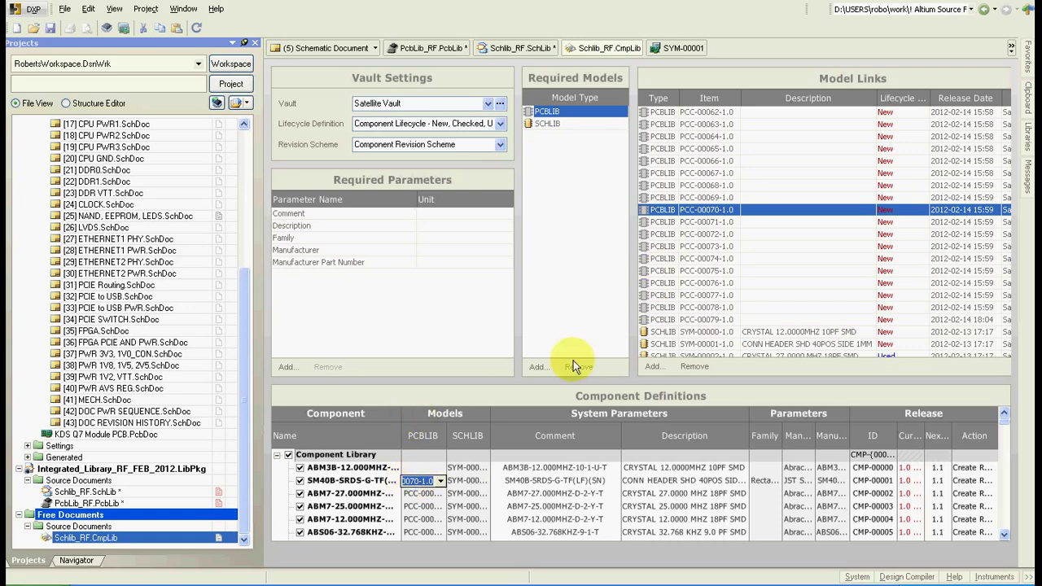
pyautogui.click(462, 481)
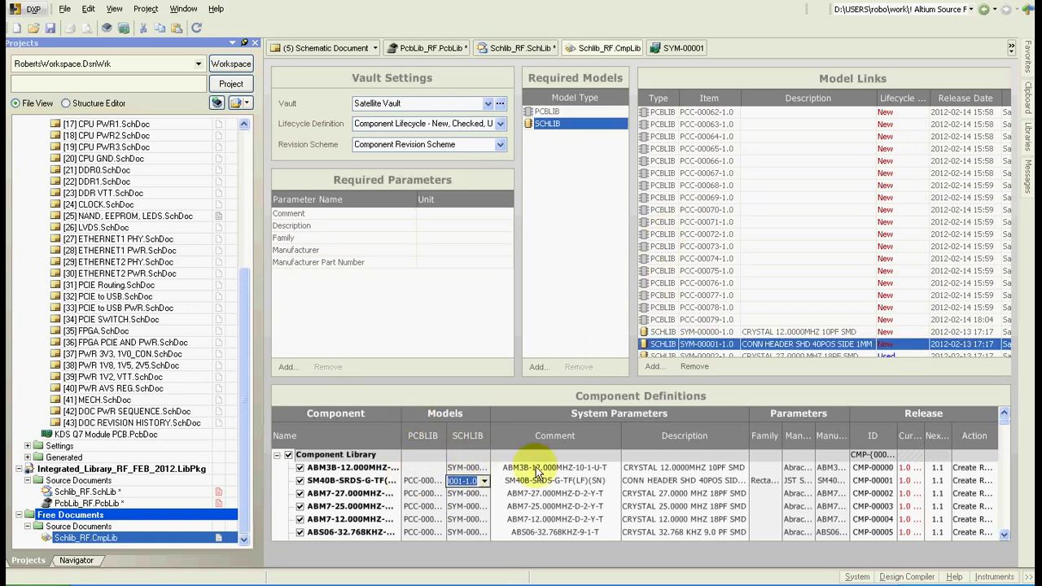
pyautogui.click(449, 481)
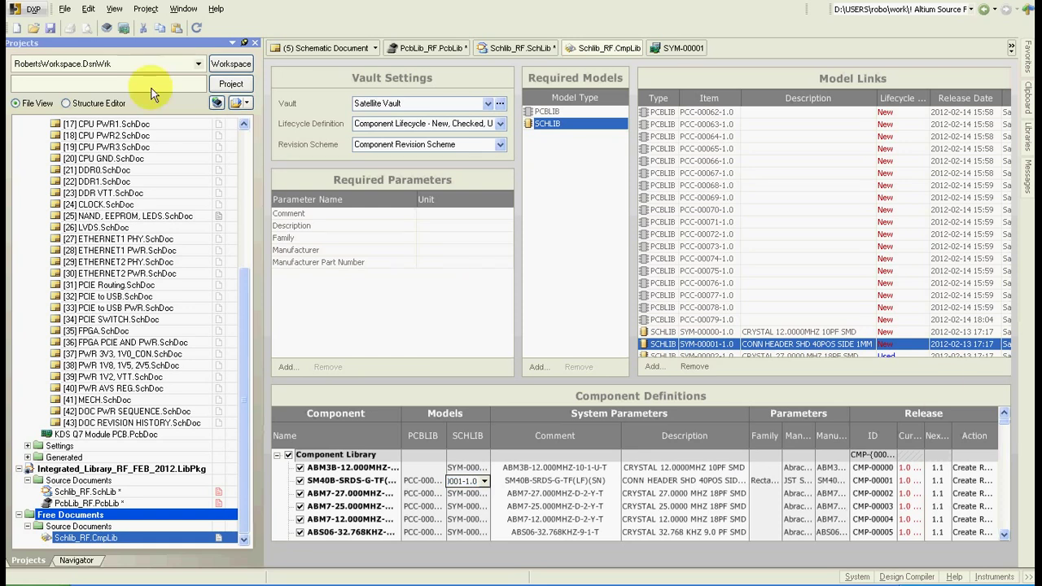
pyautogui.hotkey('ctrl', 'a')
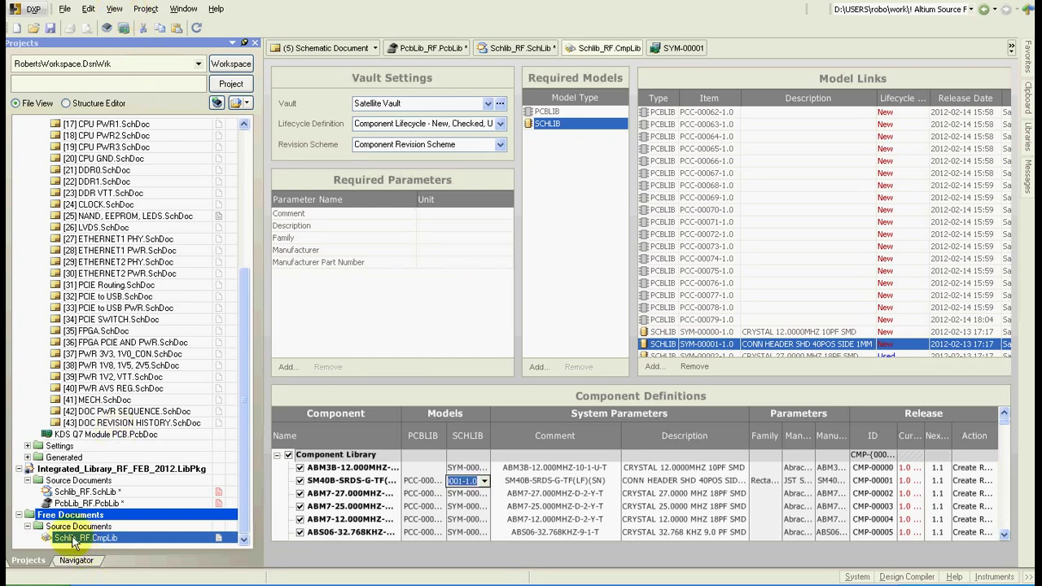
# Run Analyze Folders in the Component Release Manager with Document Type set to CMPLIB
pyautogui.click(63, 10)
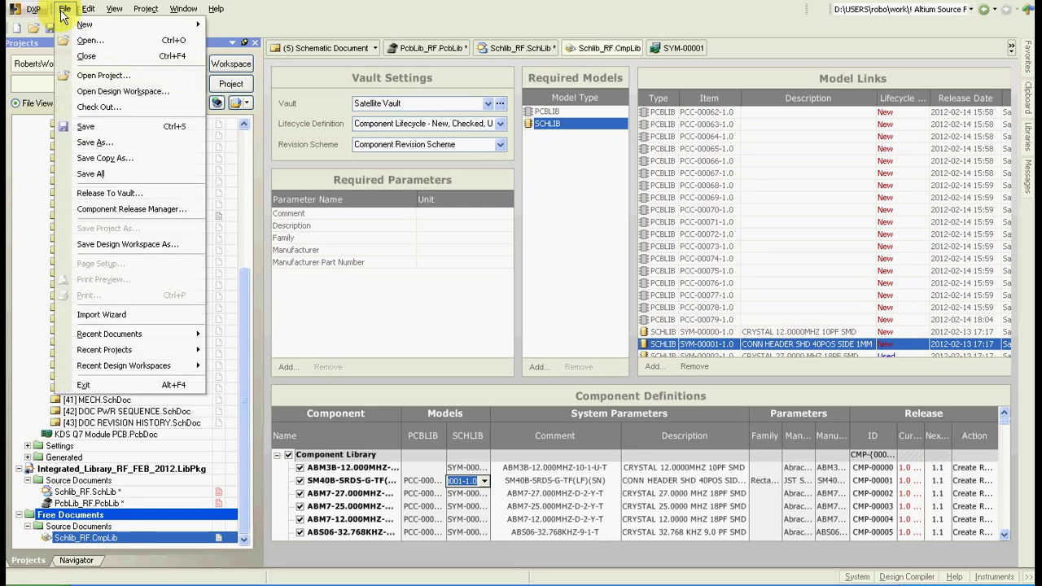
pyautogui.click(103, 209)
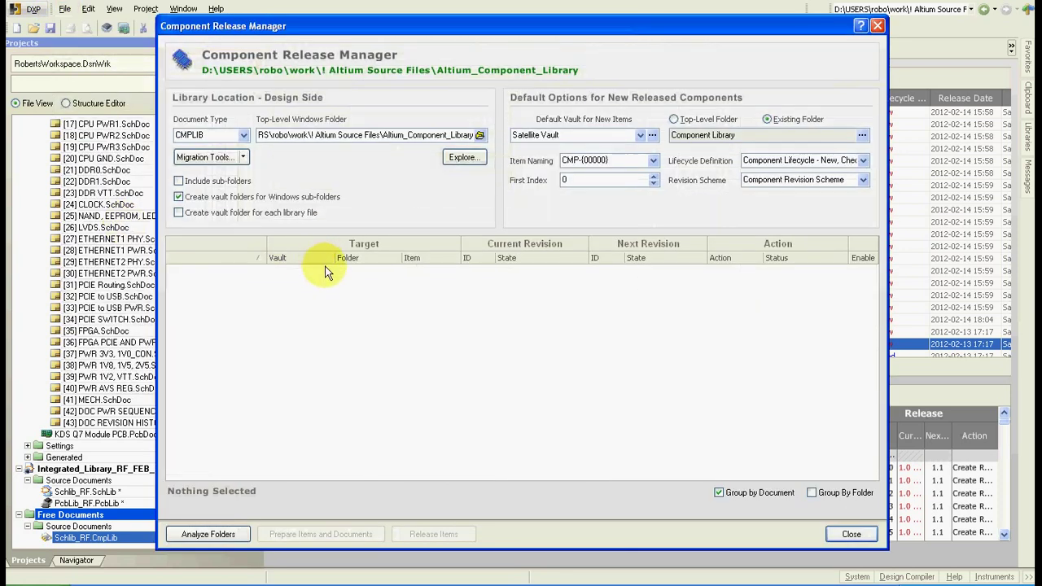
pyautogui.click(243, 135)
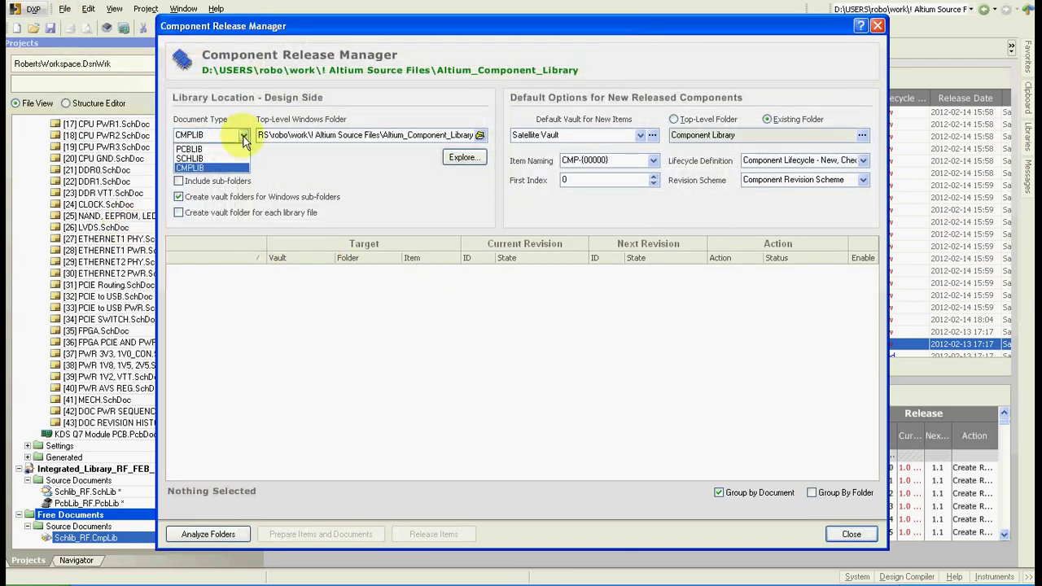
pyautogui.click(216, 168)
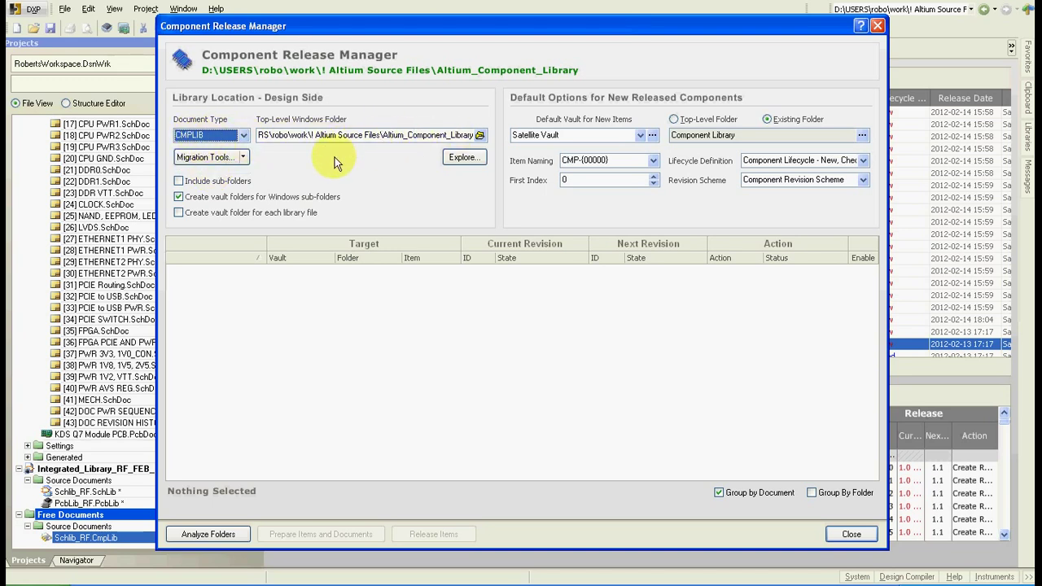
pyautogui.click(207, 535)
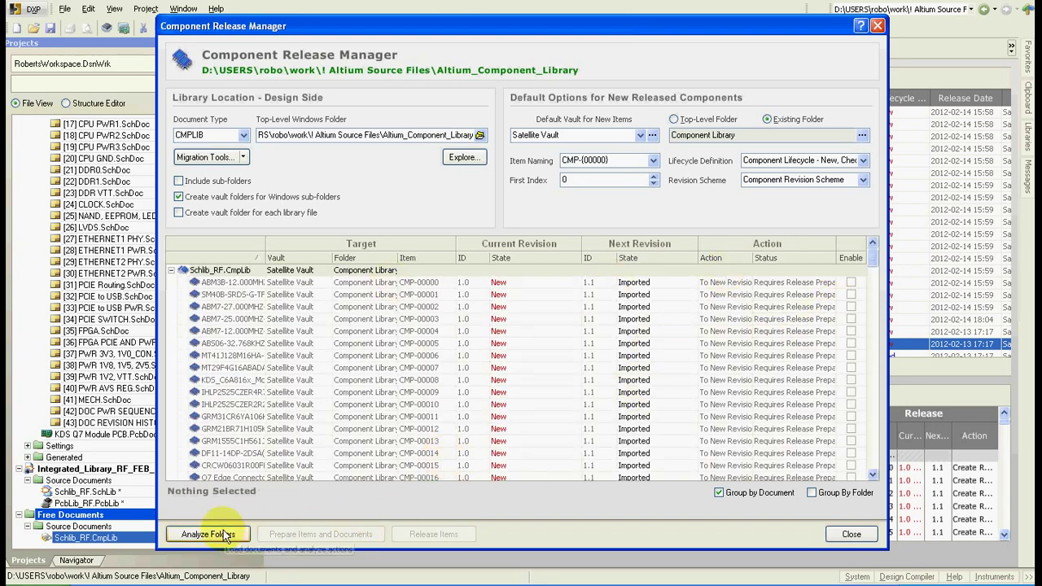
# Enable, prepare and release CMP-00003, then close the manager and revert unreleased vault links
pyautogui.click(850, 319)
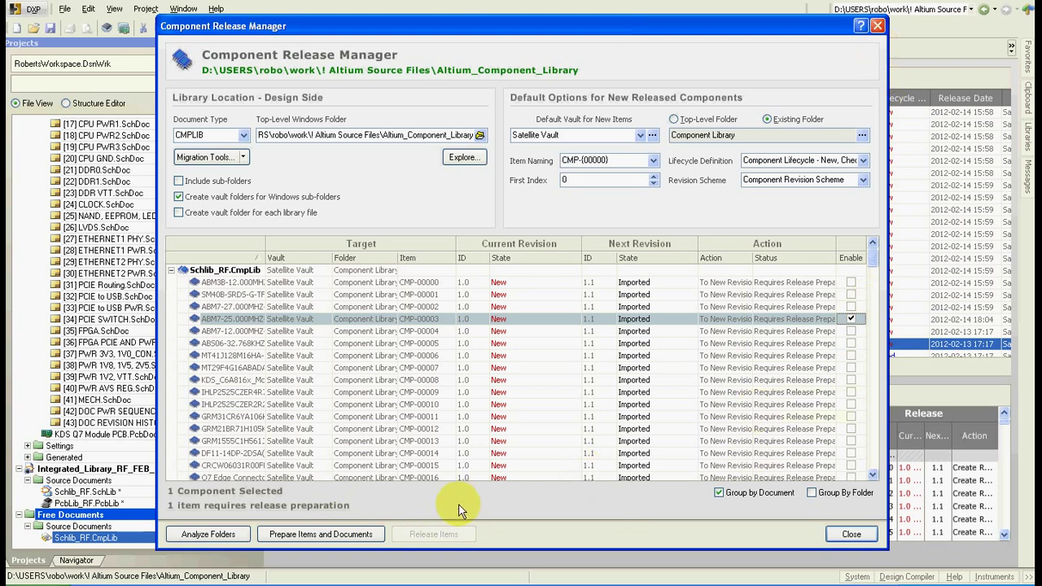
pyautogui.click(376, 534)
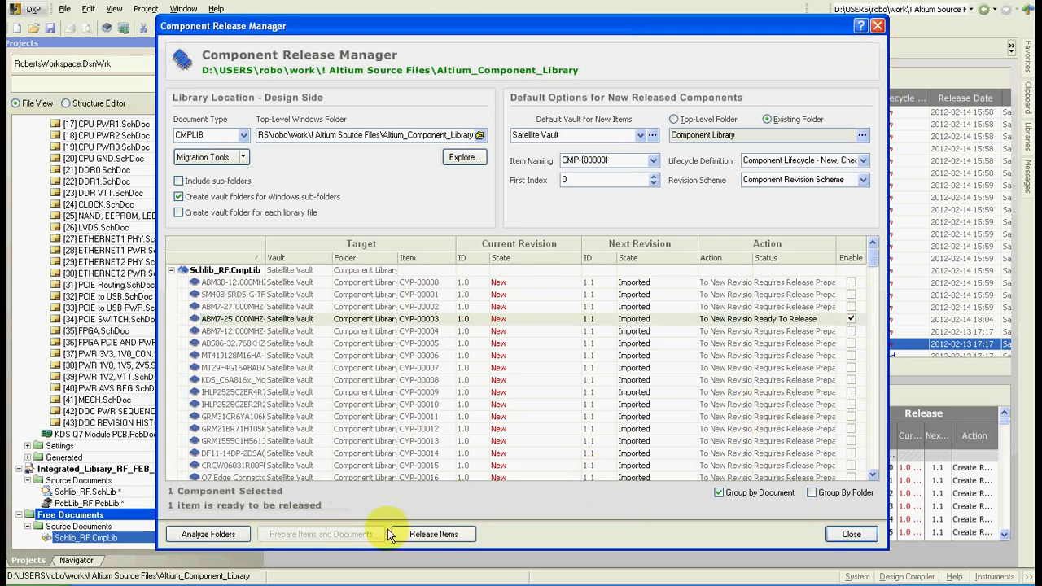
pyautogui.click(432, 534)
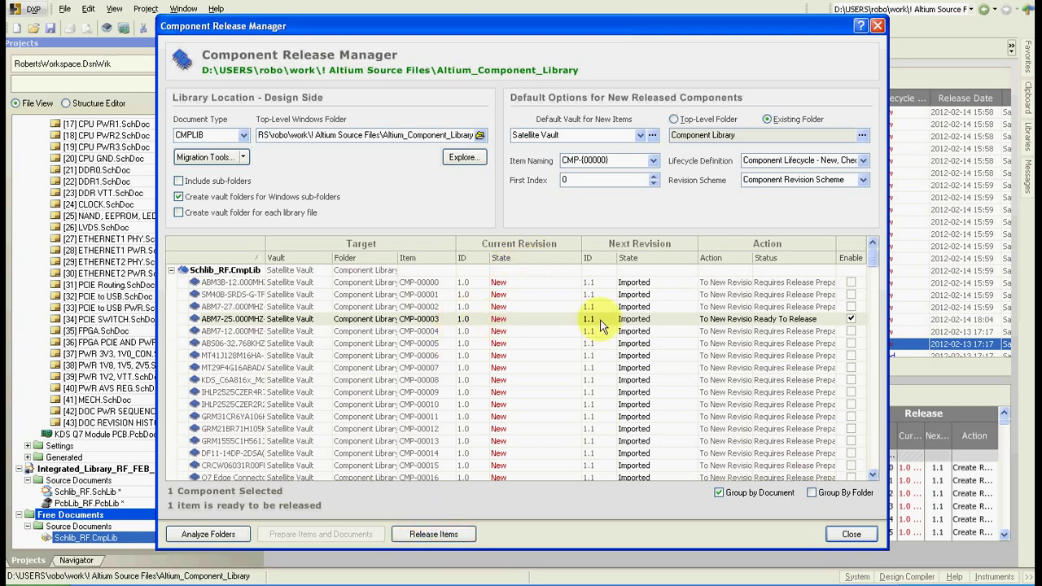
pyautogui.click(877, 28)
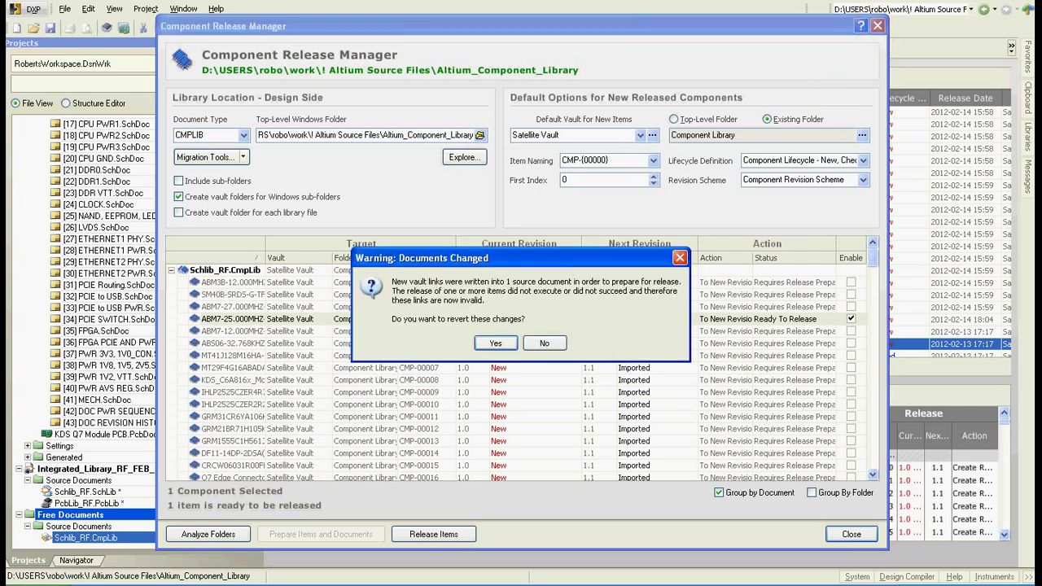
pyautogui.click(493, 344)
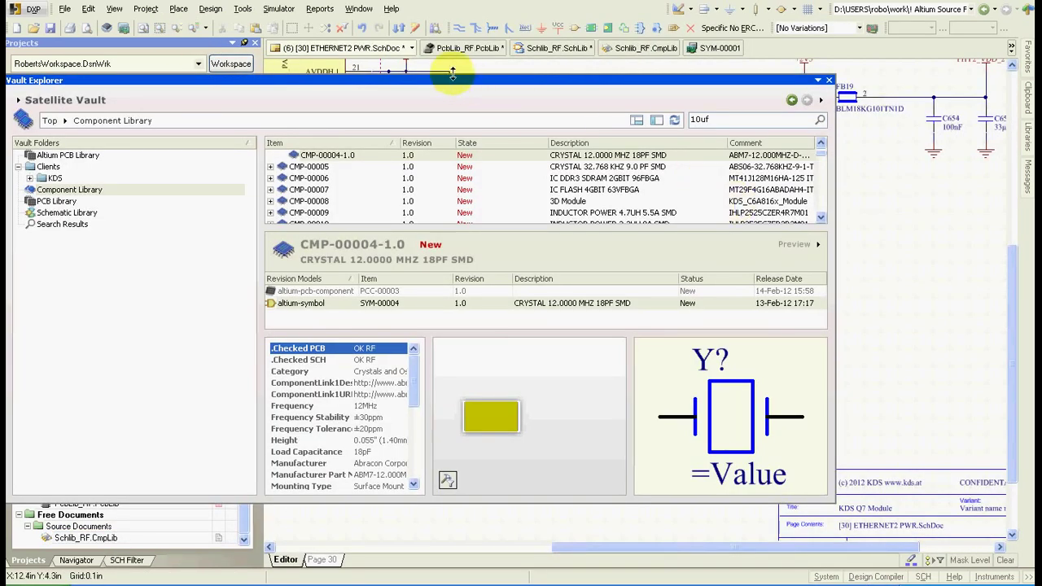
# Place vault crystal CMP-00004-1.0 on the ETHERNET2 PWR sheet
pyautogui.click(336, 157)
pyautogui.rightClick(336, 157)
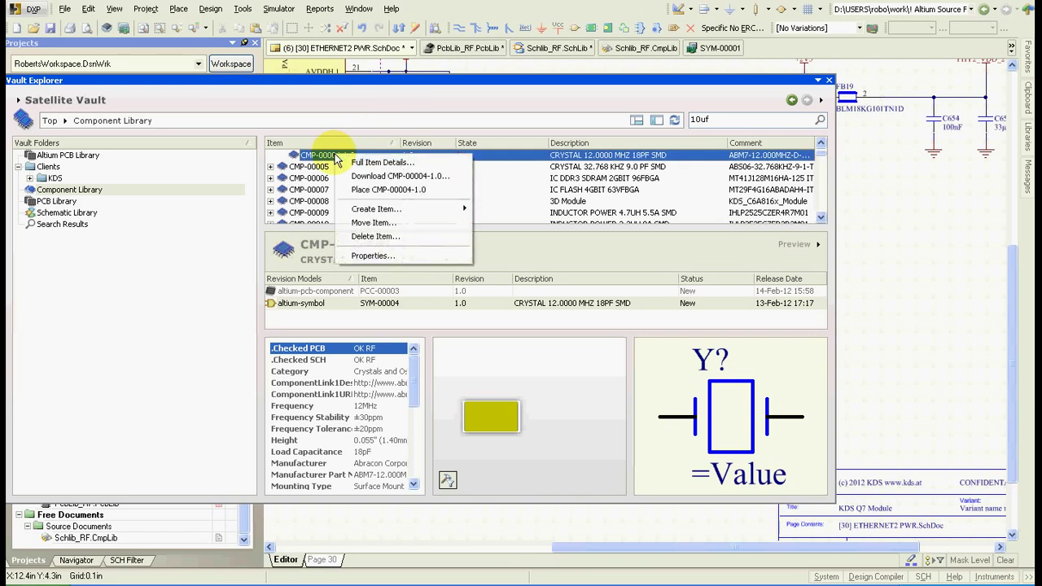
pyautogui.click(388, 189)
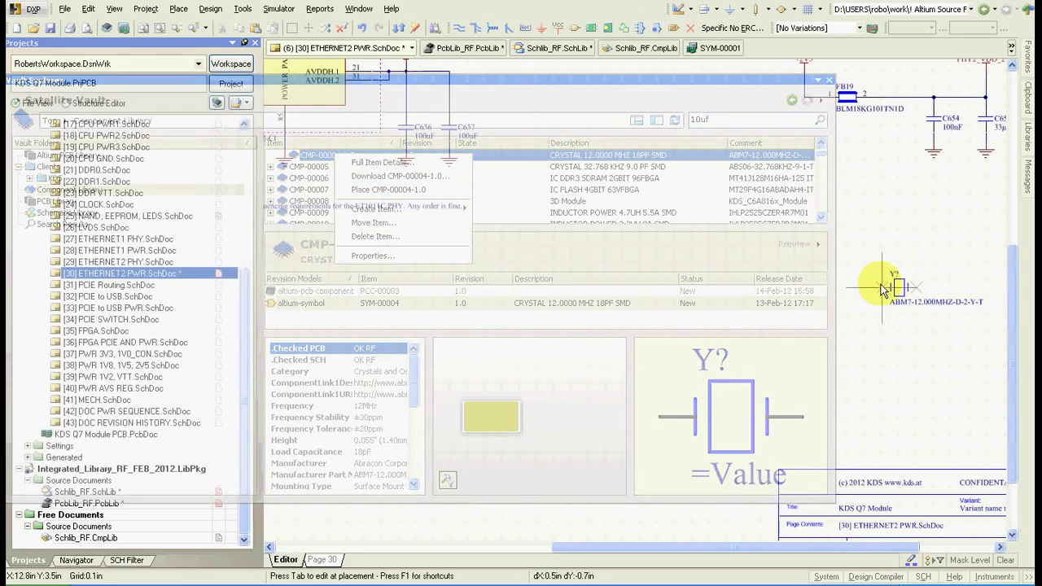
pyautogui.click(864, 298)
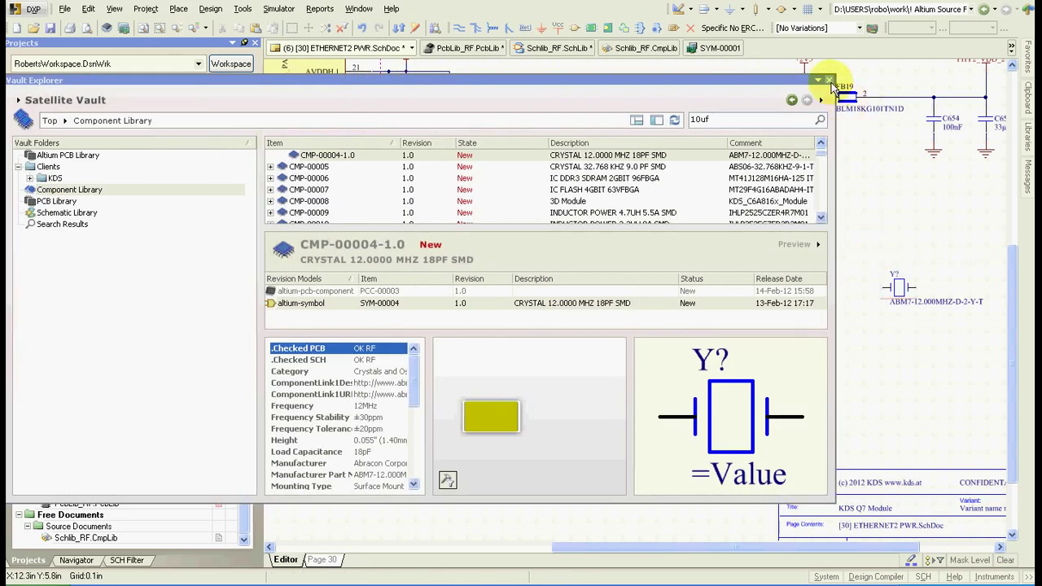
pyautogui.click(829, 81)
# Confirm the placed crystal Y? links to vault component CMP-00004-1.0
pyautogui.doubleClick(895, 287)
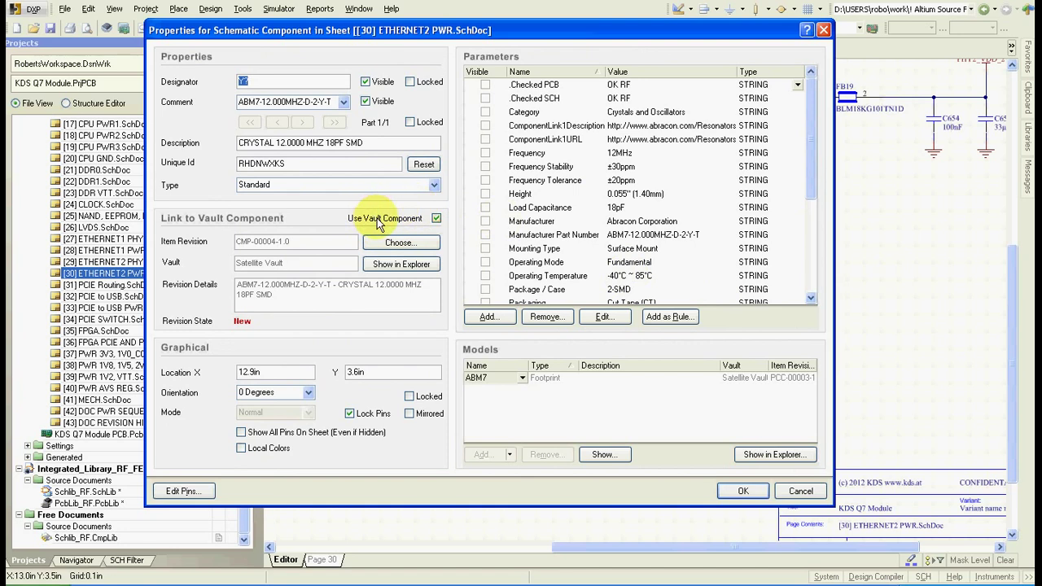
pyautogui.moveTo(301, 241); pyautogui.dragTo(282, 240)
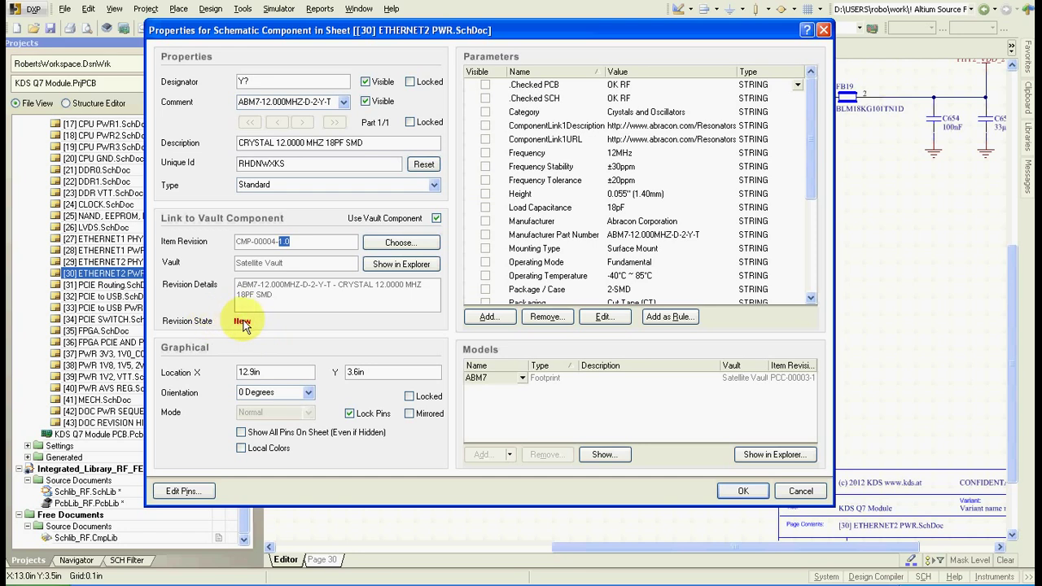
pyautogui.click(400, 267)
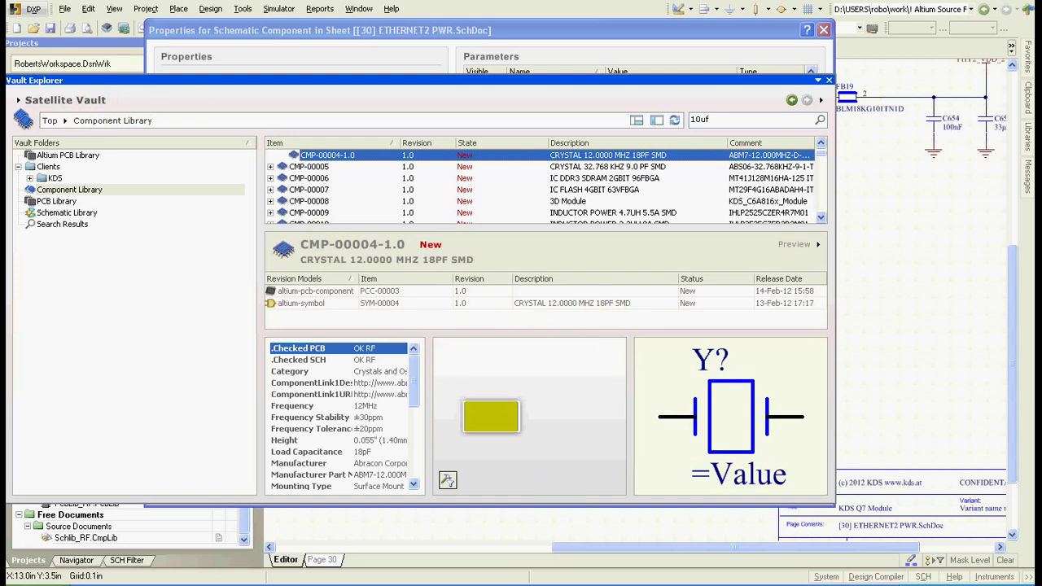
pyautogui.press('Escape')
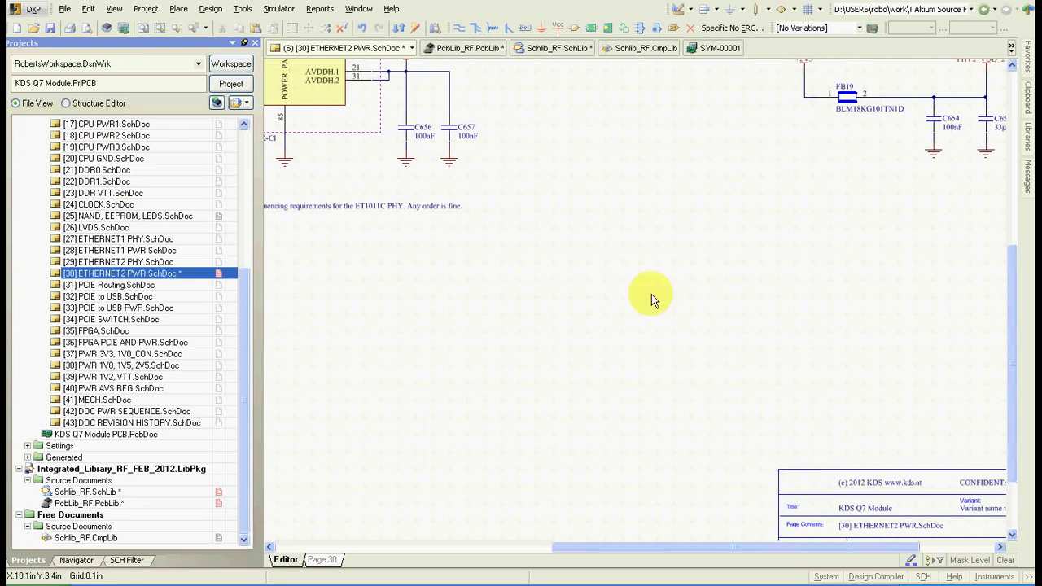
pyautogui.click(243, 9)
pyautogui.click(252, 125)
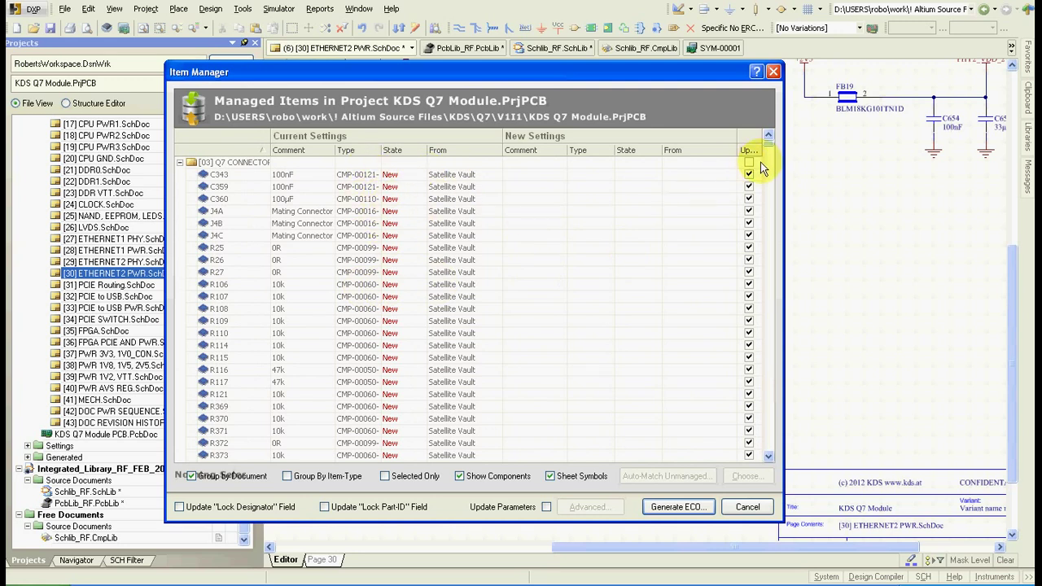
pyautogui.click(407, 287)
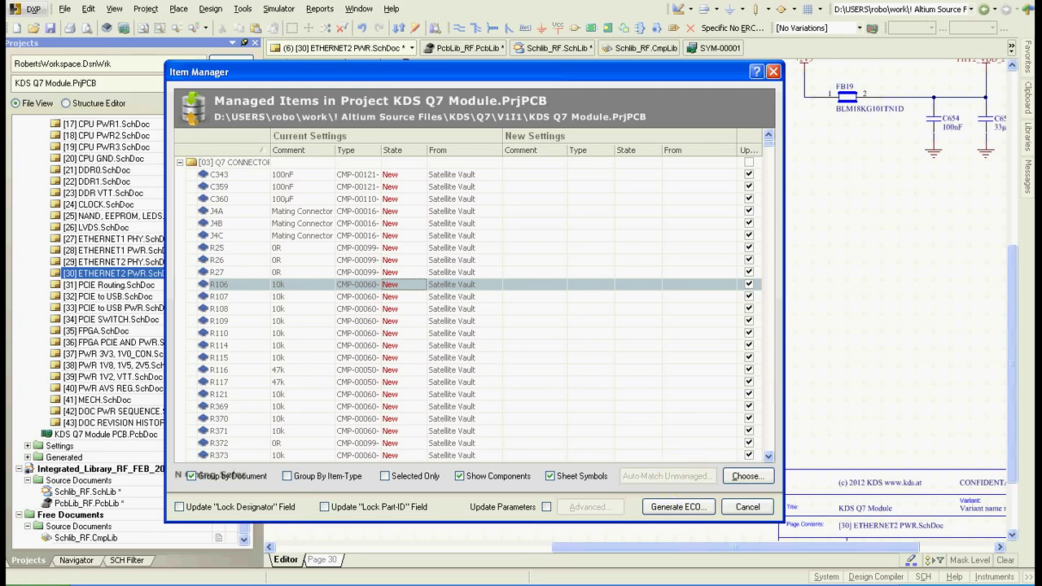
pyautogui.press('Escape')
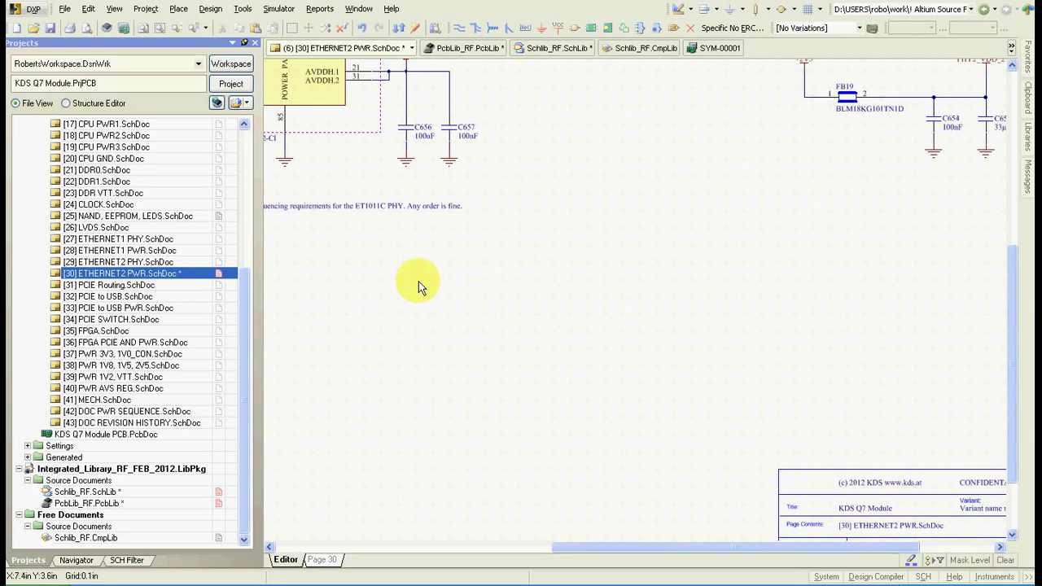
# Review the Link Sheet to Vault document options and cancel without linking
pyautogui.click(64, 9)
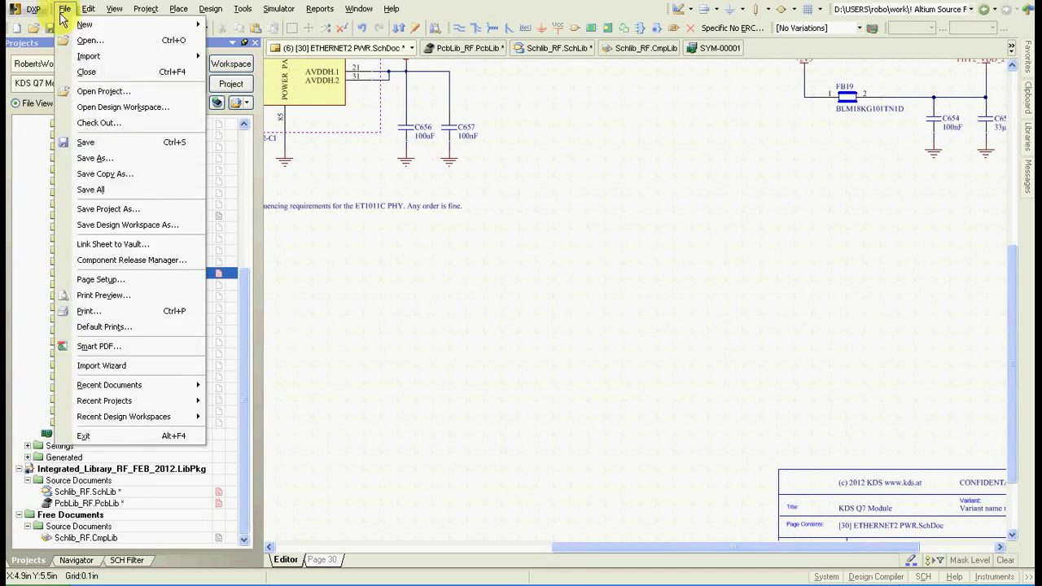
pyautogui.click(104, 245)
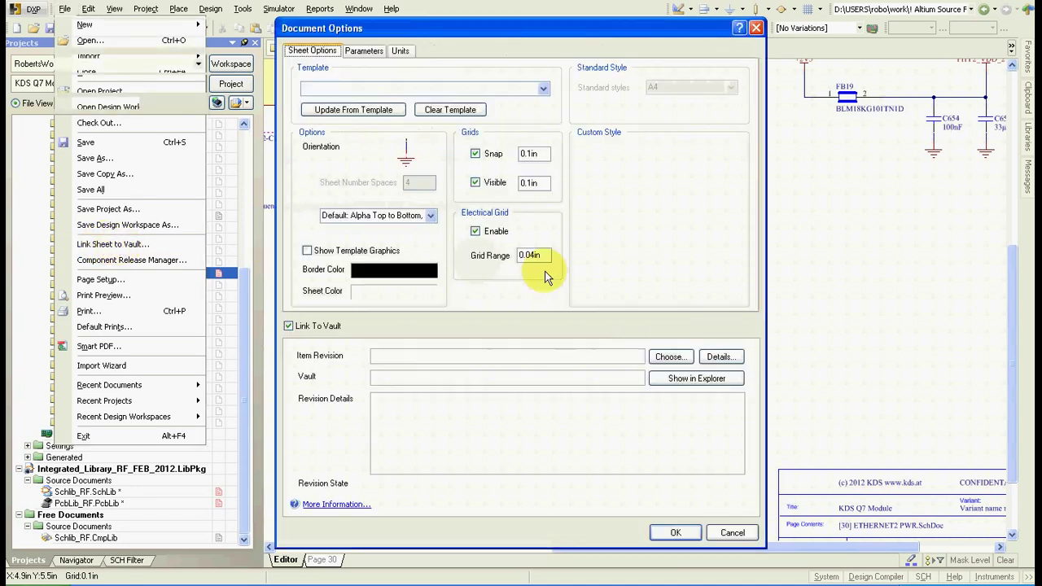
pyautogui.click(731, 533)
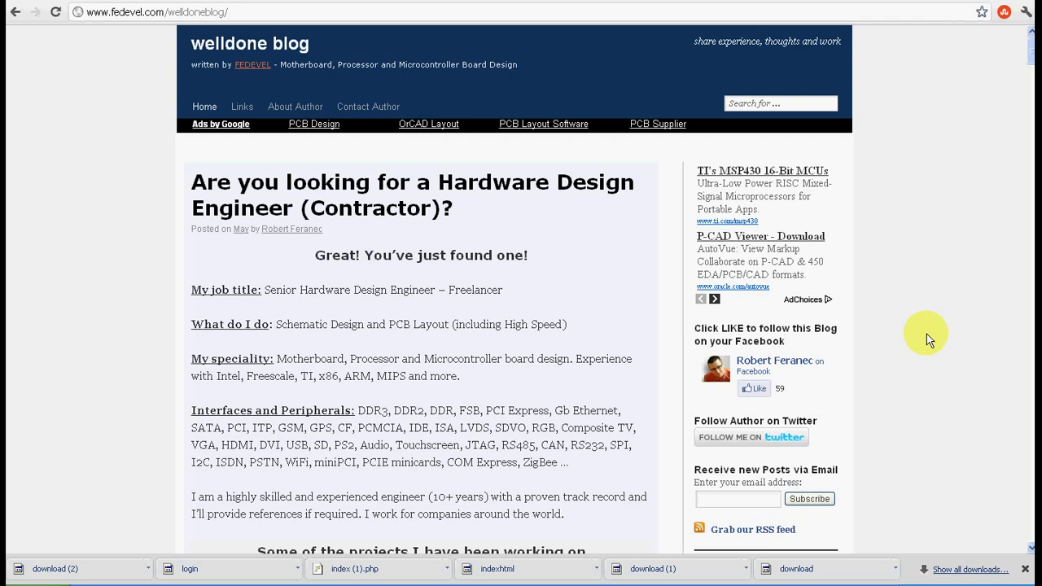
# From the author's contact page, open the Altium Designer tag archive and browse its posts
pyautogui.click(372, 108)
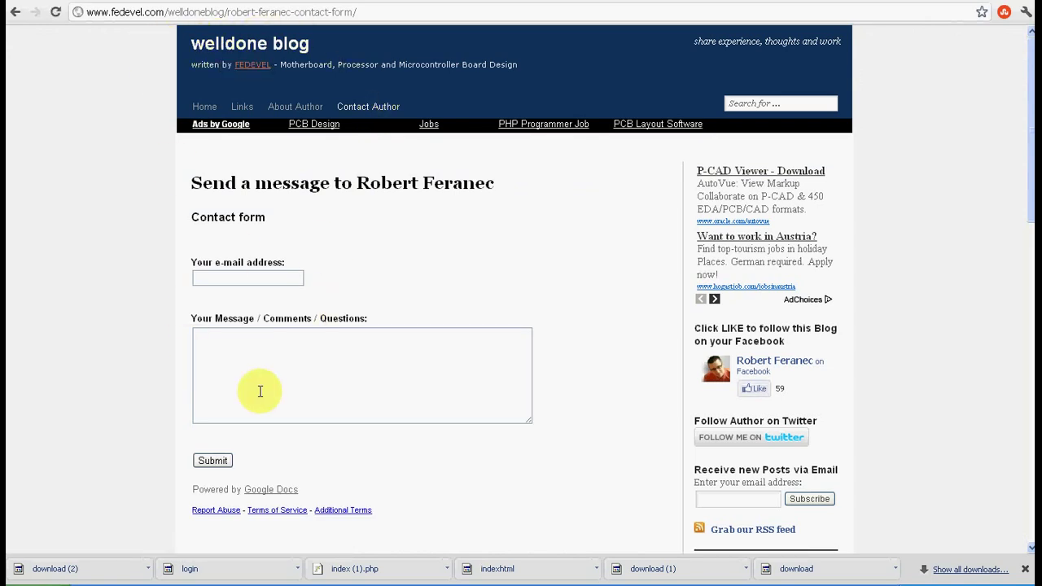
pyautogui.scroll(-3, 329, 364)
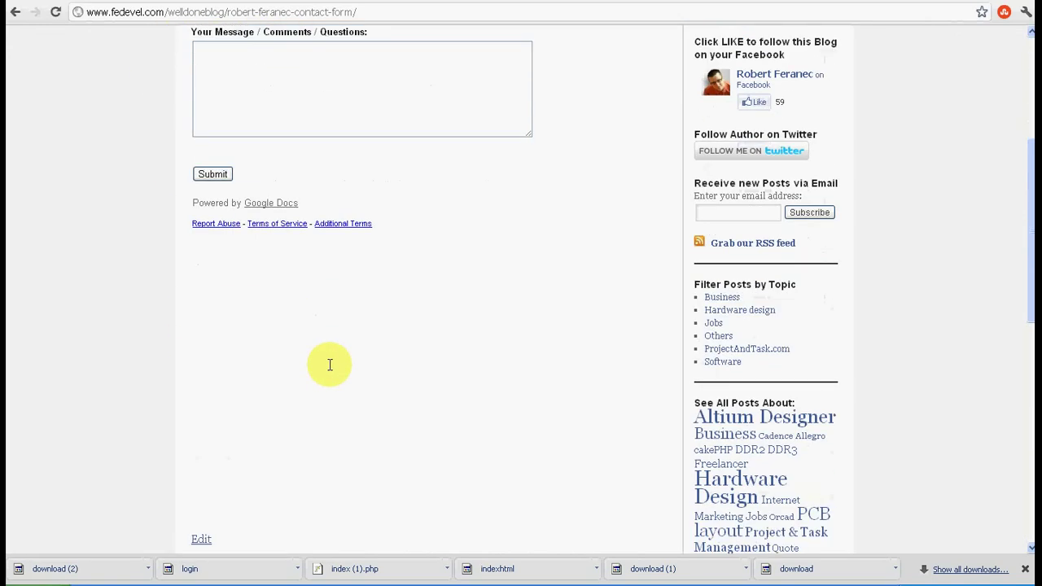
pyautogui.click(714, 423)
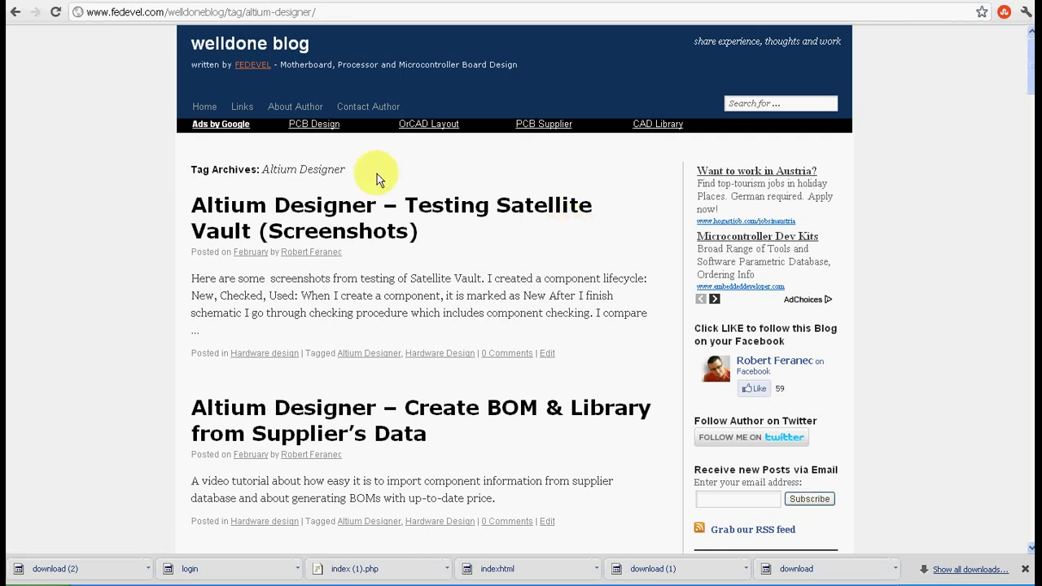
pyautogui.scroll(-5, 145, 288)
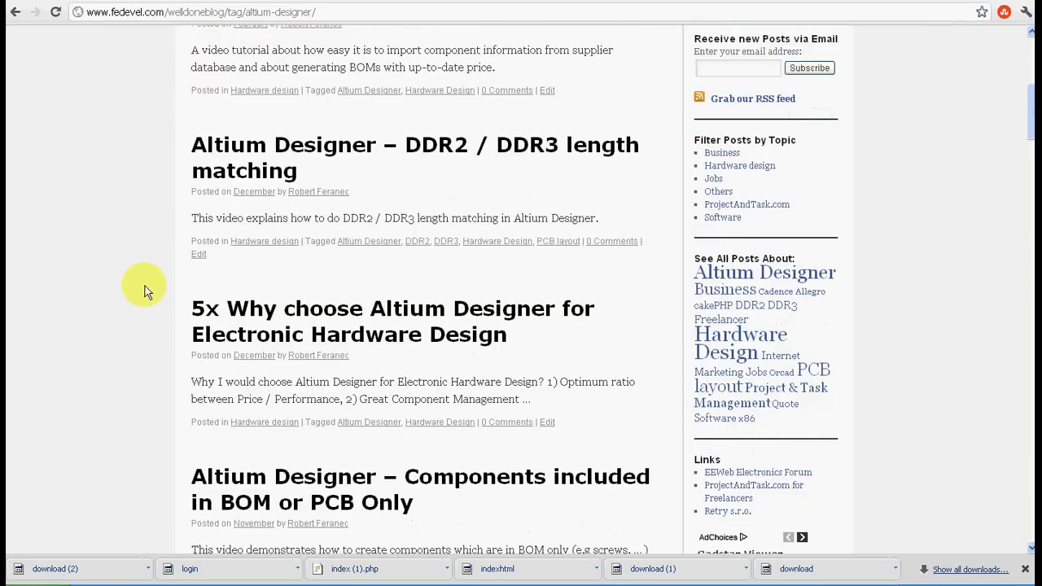
pyautogui.scroll(5, 700, 394)
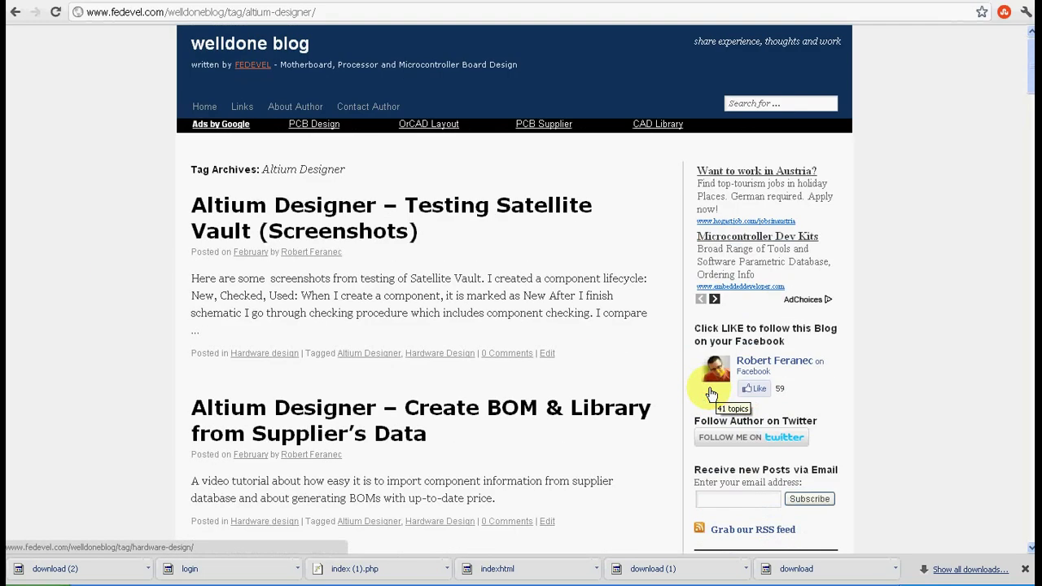